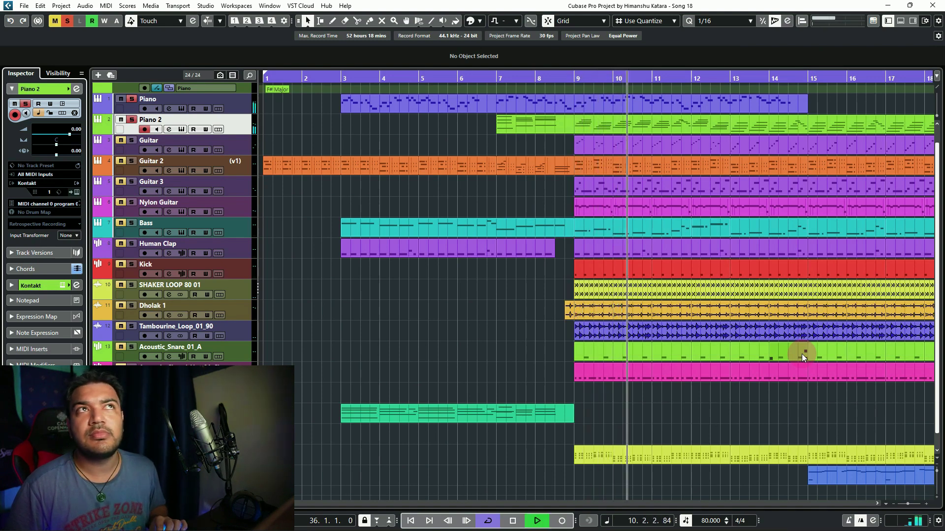
Stop playback and view the Piano 2 clip starting at bar 9 in a separate Key Editor window
{"action": "key", "text": "space"}
{"action": "double_click", "coordinate": [651, 123]}
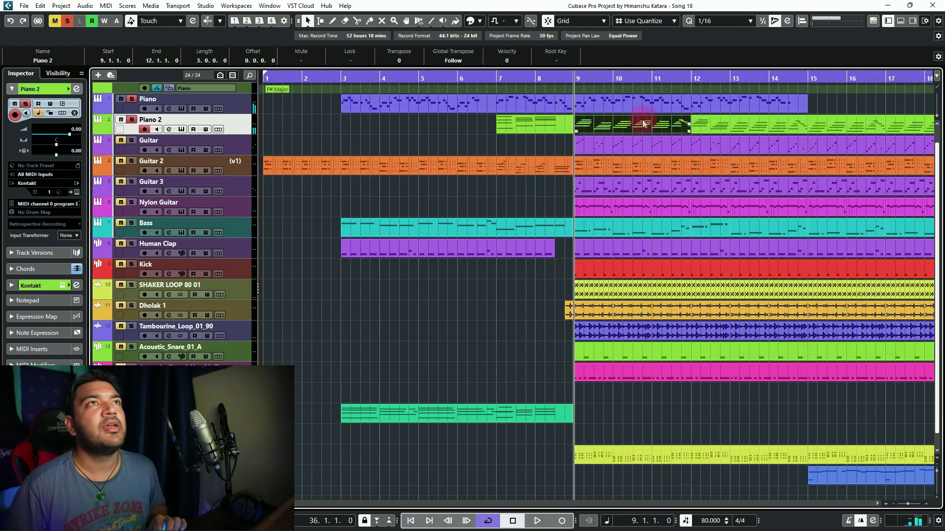
{"action": "left_click", "coordinate": [908, 301]}
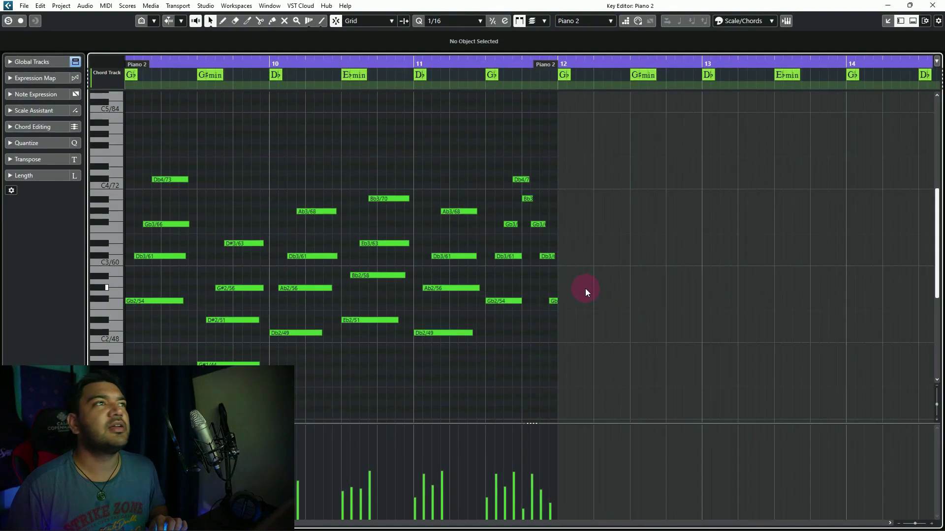
{"action": "left_click", "coordinate": [880, 4]}
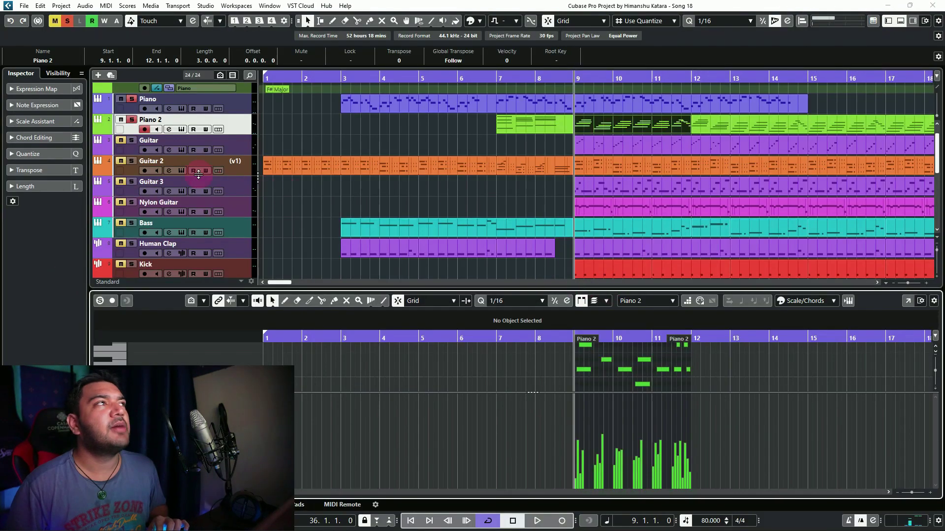
Solo the Guitar 2 track and listen to it from bar 1
{"action": "left_click", "coordinate": [132, 161], "text": "ctrl"}
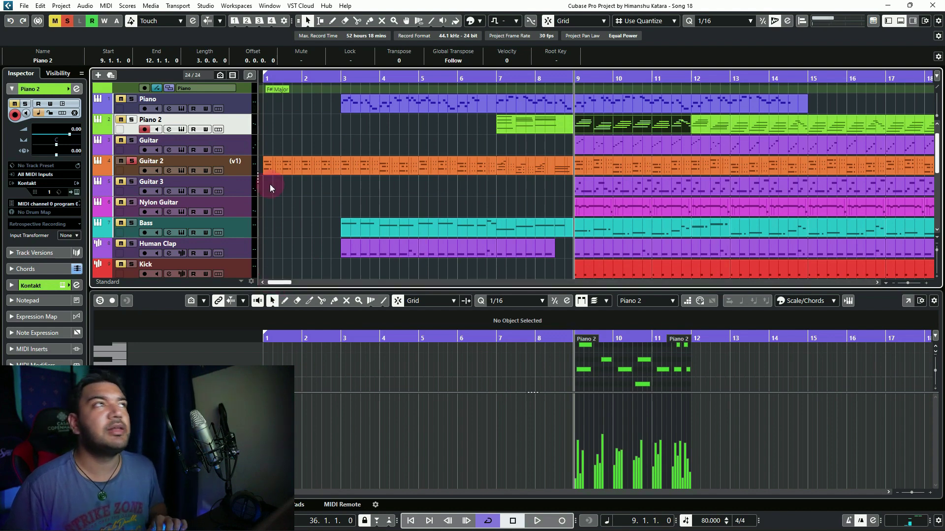
{"action": "left_click", "coordinate": [261, 81]}
{"action": "key", "text": "space"}
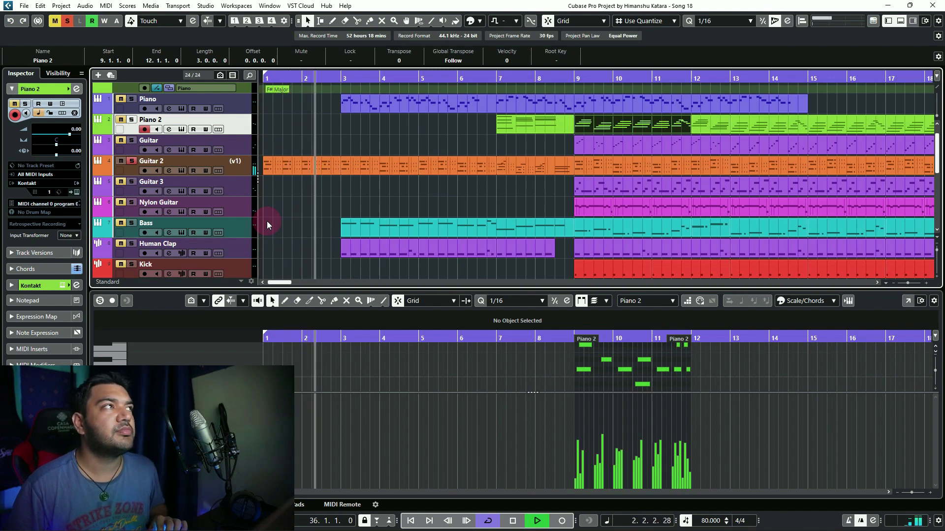
{"action": "key", "text": "space"}
View the Kontakt instrument loaded on the Guitar 2 track and close its window
{"action": "left_click", "coordinate": [243, 169]}
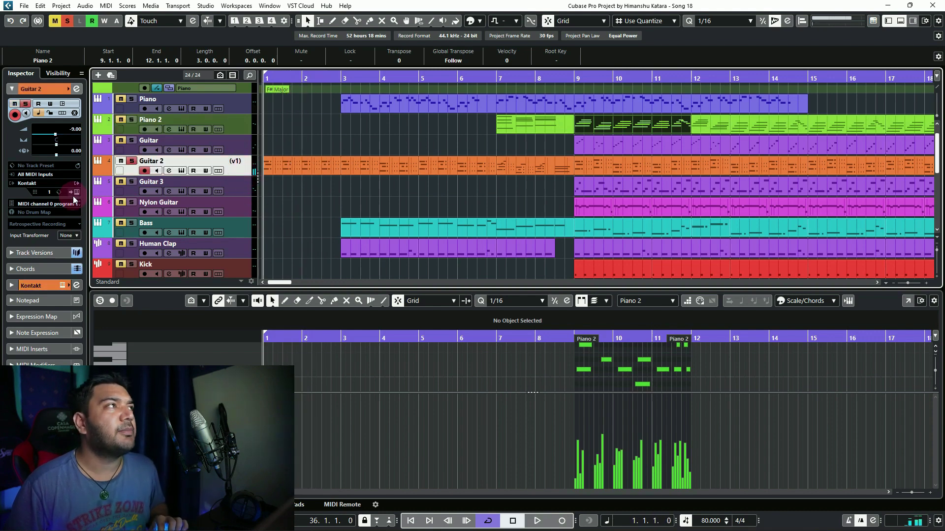
{"action": "left_click", "coordinate": [73, 193]}
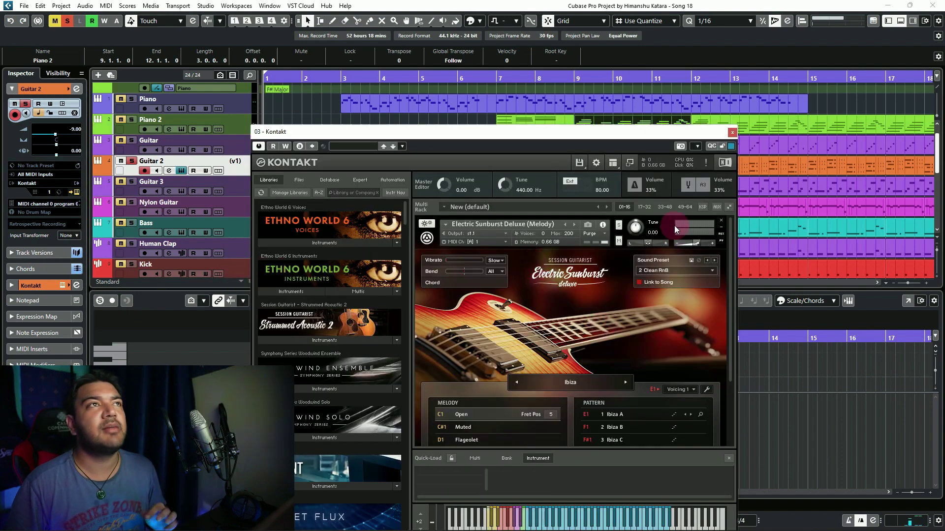
{"action": "left_click", "coordinate": [732, 132]}
Open the first Guitar 2 clip in a separate Key Editor window and play back its strumming pattern
{"action": "left_click", "coordinate": [300, 170]}
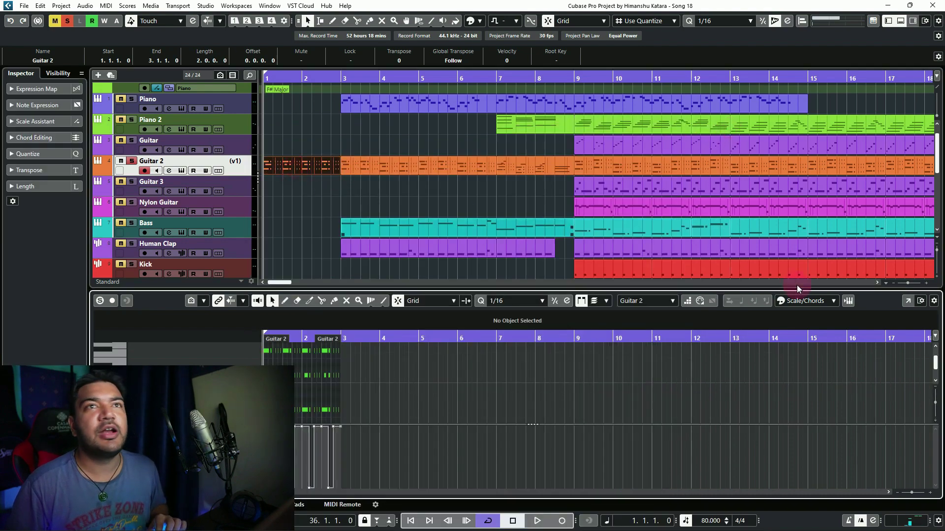
{"action": "left_click", "coordinate": [910, 301]}
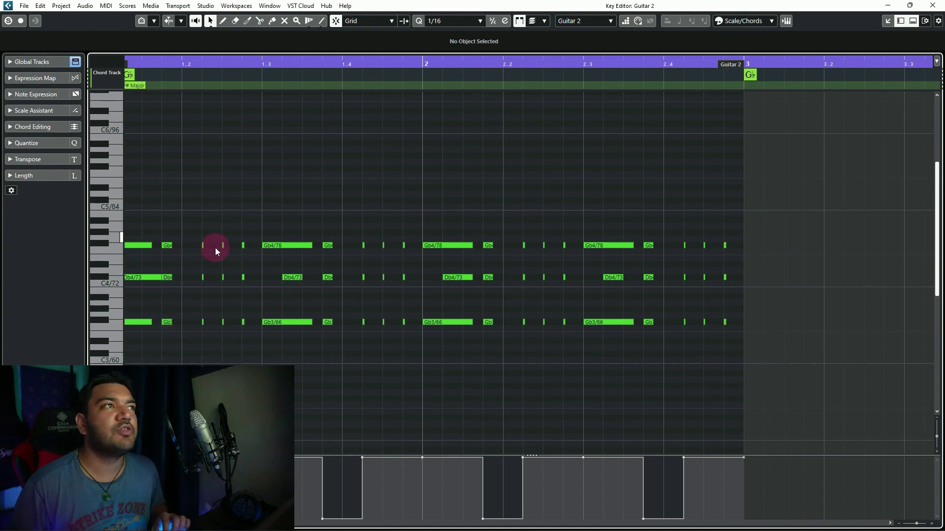
{"action": "key", "text": "space"}
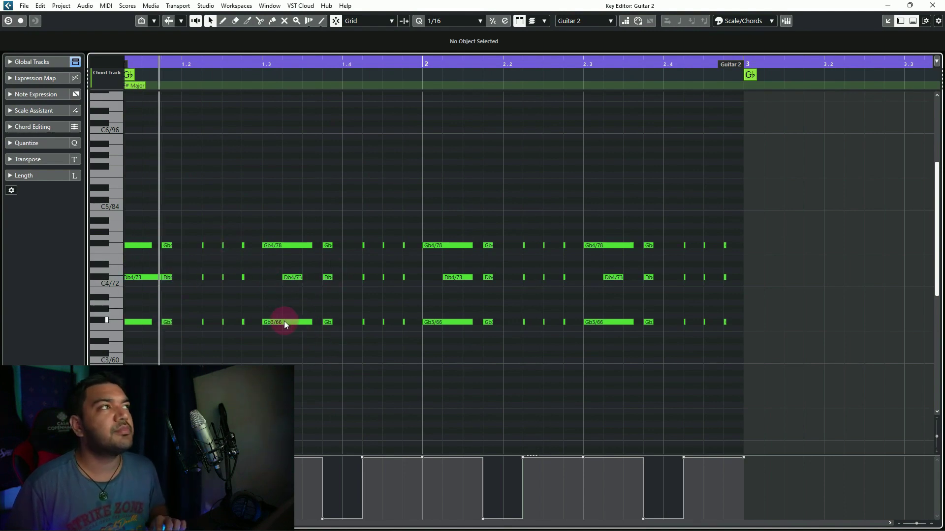
{"action": "left_click", "coordinate": [276, 334]}
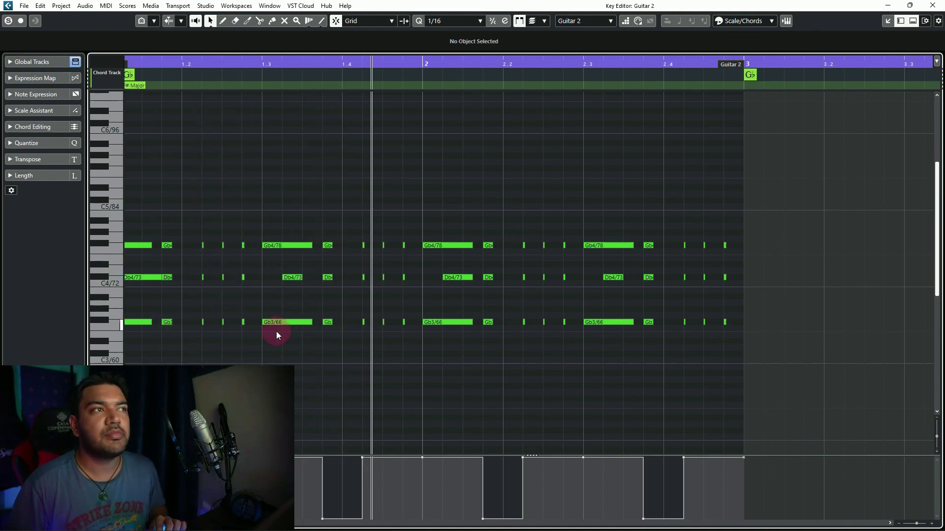
{"action": "key", "text": "space"}
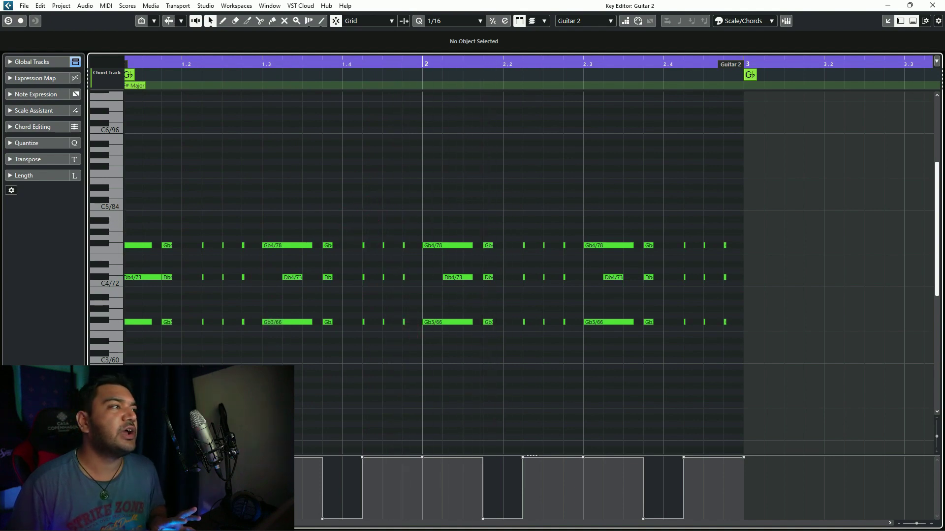
Select the first-beat chord notes and the short second-beat notes of Guitar 2 to examine them, and replay the pattern
{"action": "left_click", "coordinate": [106, 463]}
{"action": "key", "text": "Escape"}
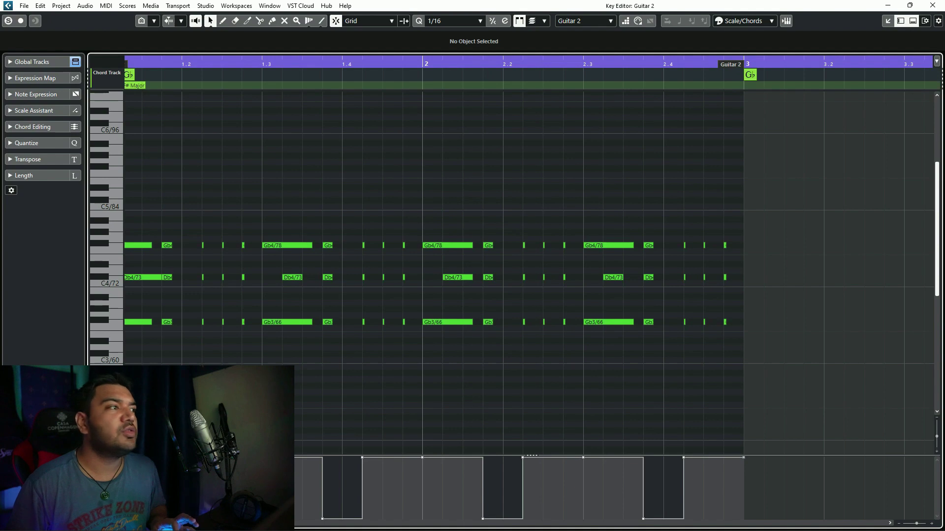
{"action": "scroll", "coordinate": [526, 287], "scroll_direction": "left", "scroll_amount": 1}
{"action": "left_click_drag", "start_coordinate": [129, 216], "coordinate": [205, 338]}
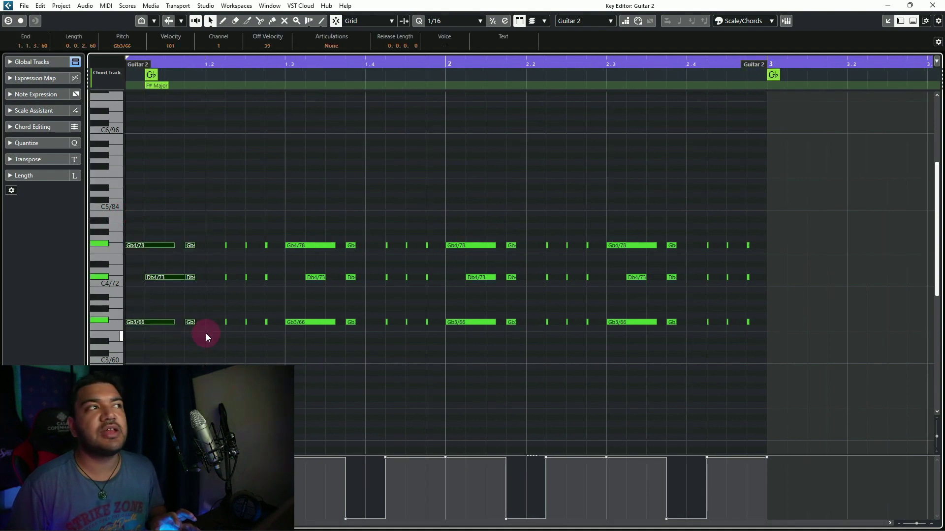
{"action": "left_click_drag", "start_coordinate": [219, 205], "coordinate": [210, 352]}
{"action": "left_click_drag", "start_coordinate": [153, 215], "coordinate": [206, 355]}
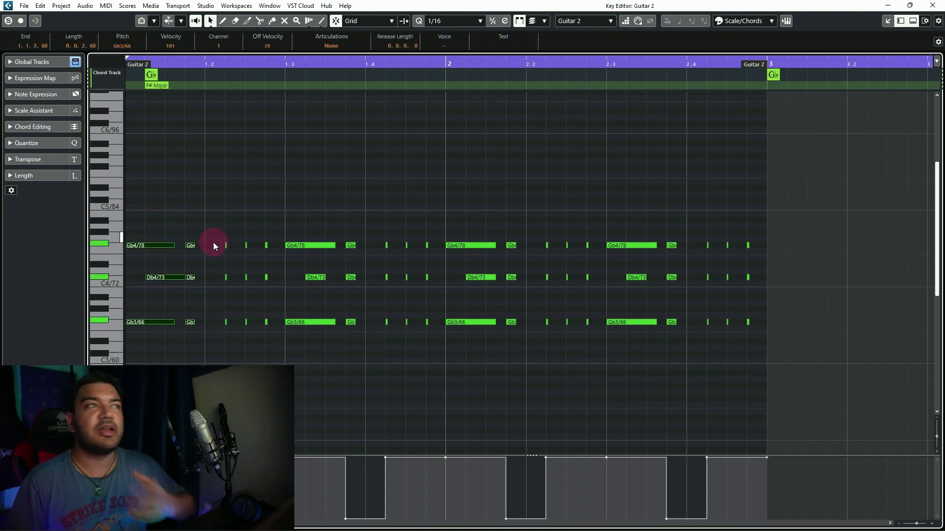
{"action": "left_click_drag", "start_coordinate": [199, 216], "coordinate": [278, 343]}
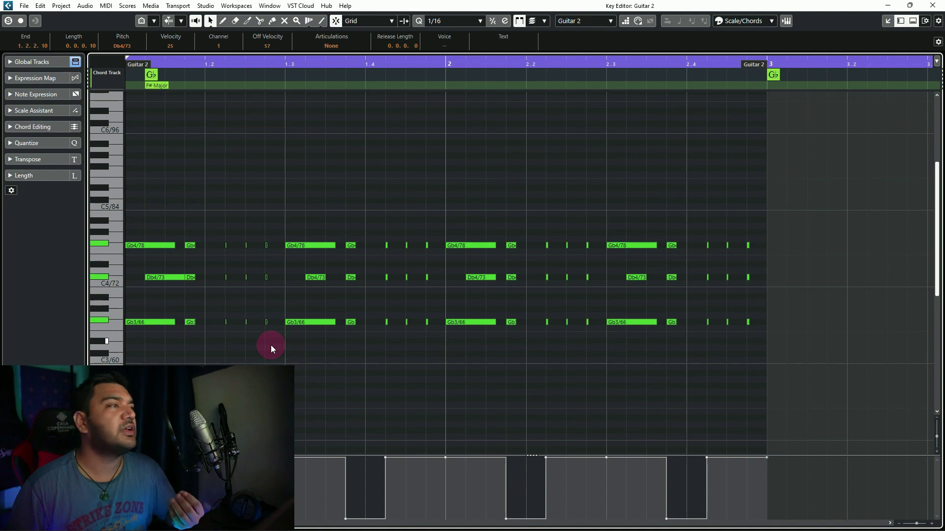
{"action": "left_click", "coordinate": [270, 344]}
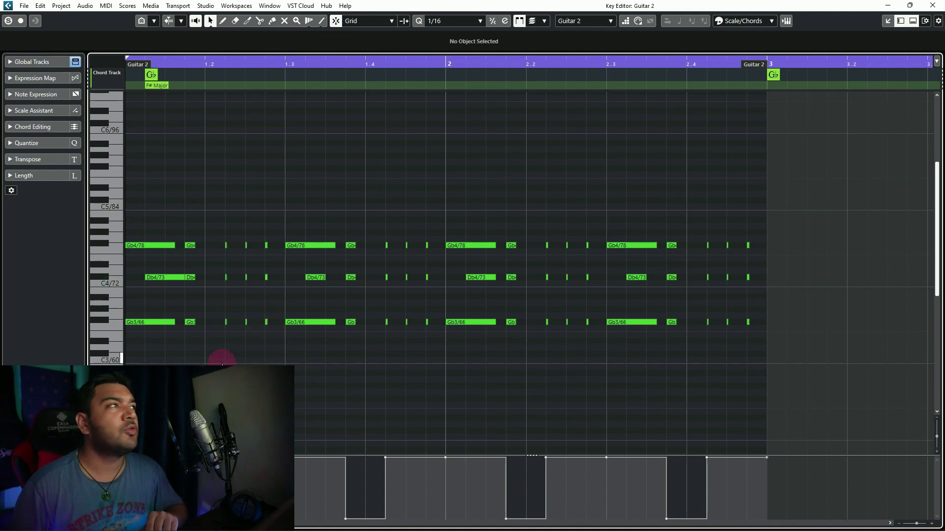
{"action": "key", "text": "space"}
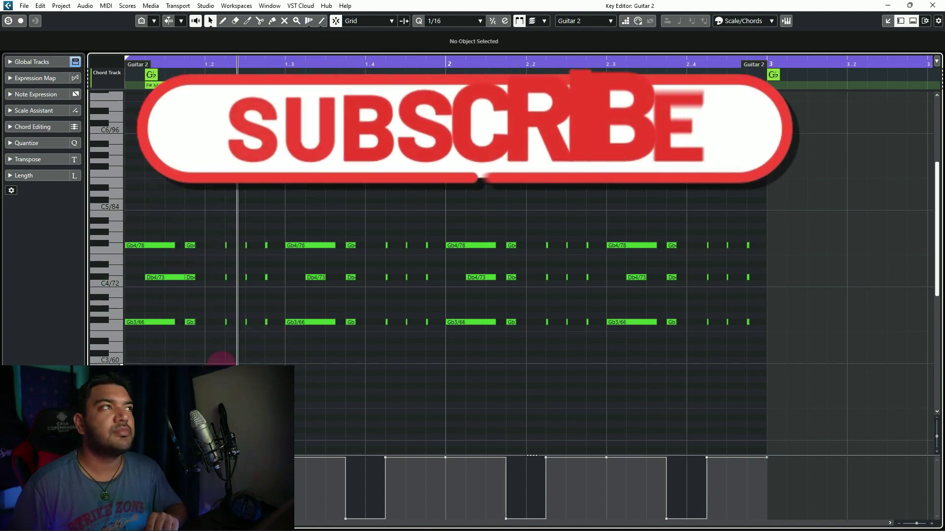
{"action": "key", "text": "space"}
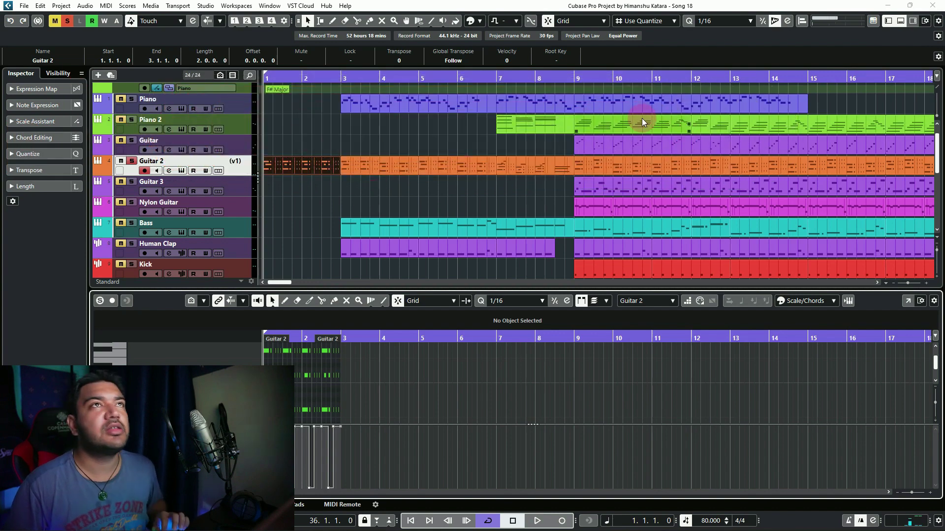
Switch the controller lane of the bar 9 Piano 2 clip away from velocity and enlarge the clip in a separate Key Editor window
{"action": "left_click", "coordinate": [605, 128]}
{"action": "left_click", "coordinate": [129, 399]}
{"action": "left_click", "coordinate": [163, 320]}
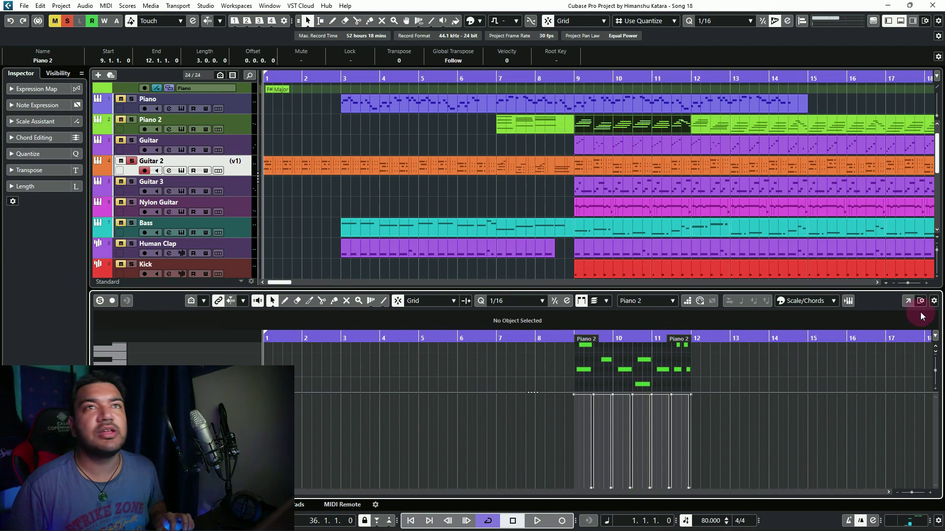
{"action": "left_click", "coordinate": [907, 301]}
{"action": "key", "text": "h"}
{"action": "key", "text": "h"}
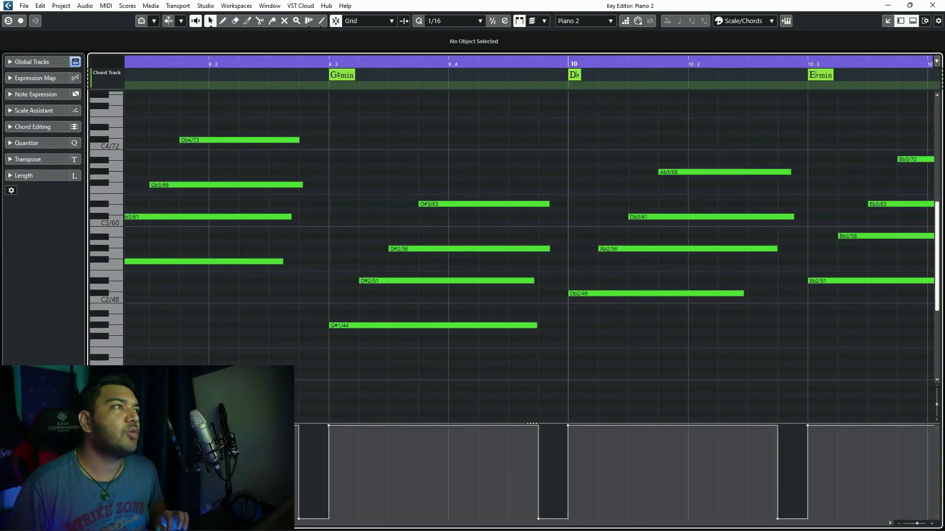
Examine the staggered chord notes and controller curve of the Piano 2 clip, play them from bar 9, and close the editor
{"action": "scroll", "coordinate": [529, 256], "scroll_direction": "right", "scroll_amount": 1}
{"action": "scroll", "coordinate": [529, 256], "scroll_direction": "left", "scroll_amount": 3}
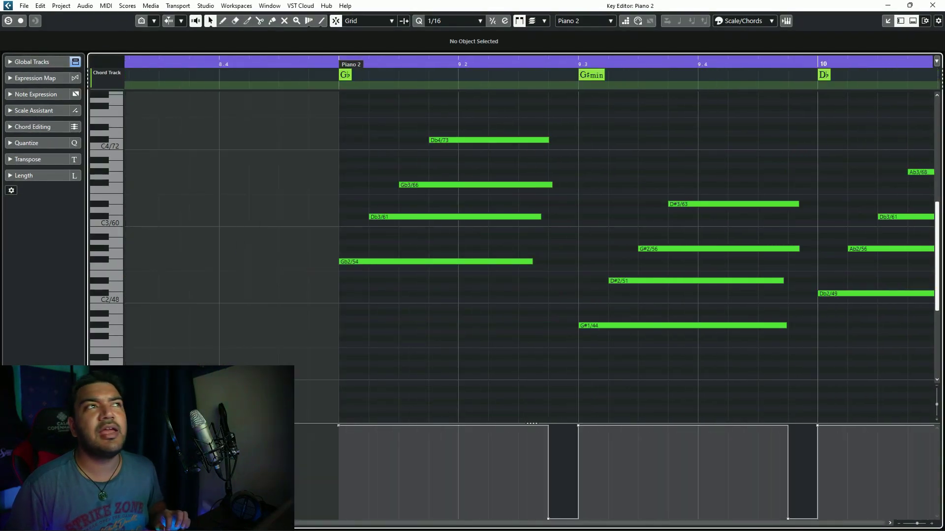
{"action": "scroll", "coordinate": [529, 236], "scroll_direction": "right", "scroll_amount": 3}
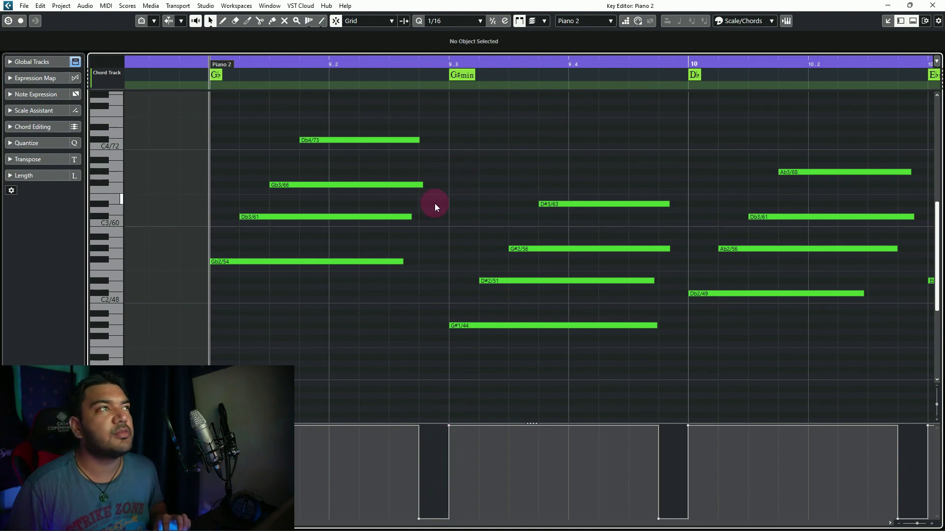
{"action": "key", "text": "space"}
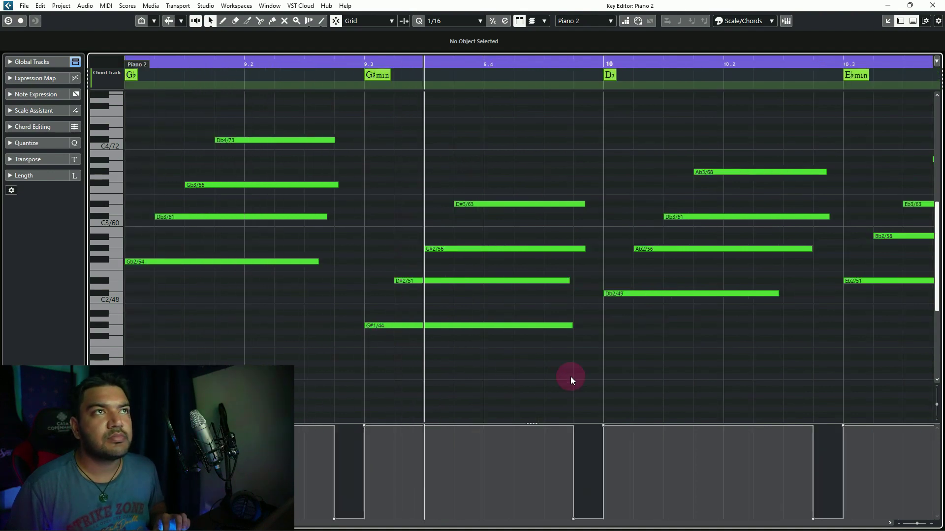
{"action": "key", "text": "space"}
{"action": "left_click", "coordinate": [933, 6]}
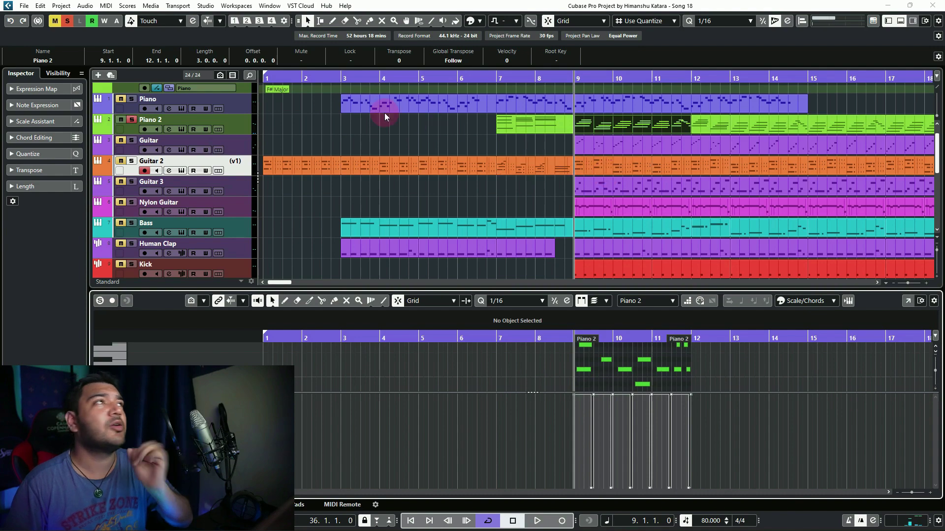
Inspect the Chorus insert on the Piano 2 channel in the MixConsole, undo the accidental Chorus bypass, and close both windows
{"action": "left_click", "coordinate": [201, 10]}
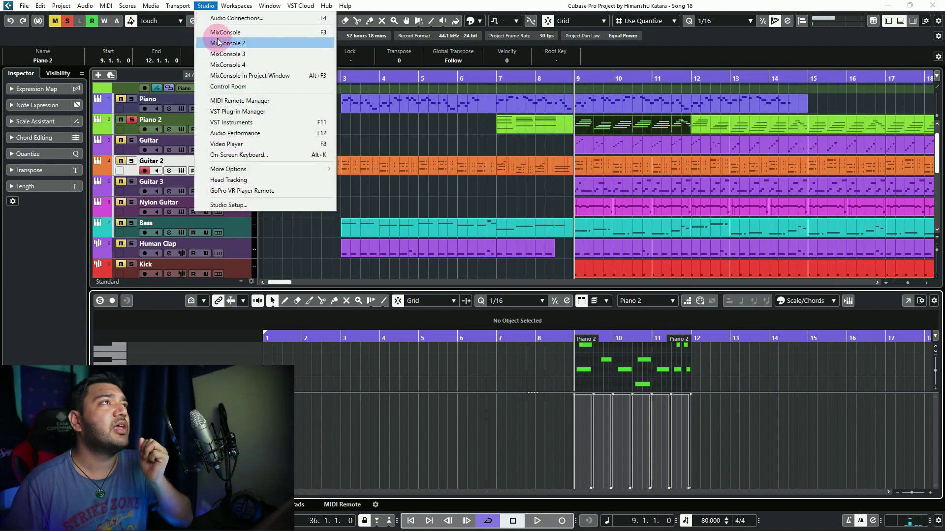
{"action": "left_click", "coordinate": [217, 37]}
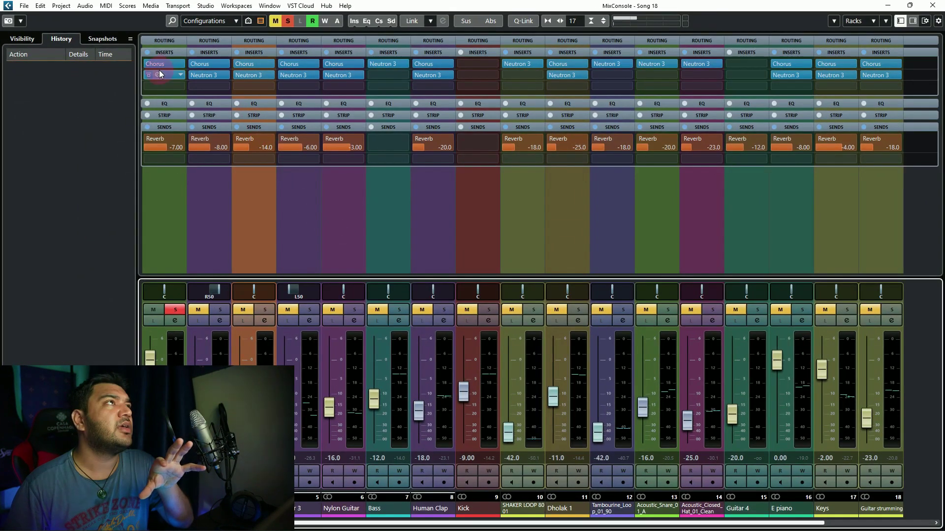
{"action": "left_click", "coordinate": [156, 65]}
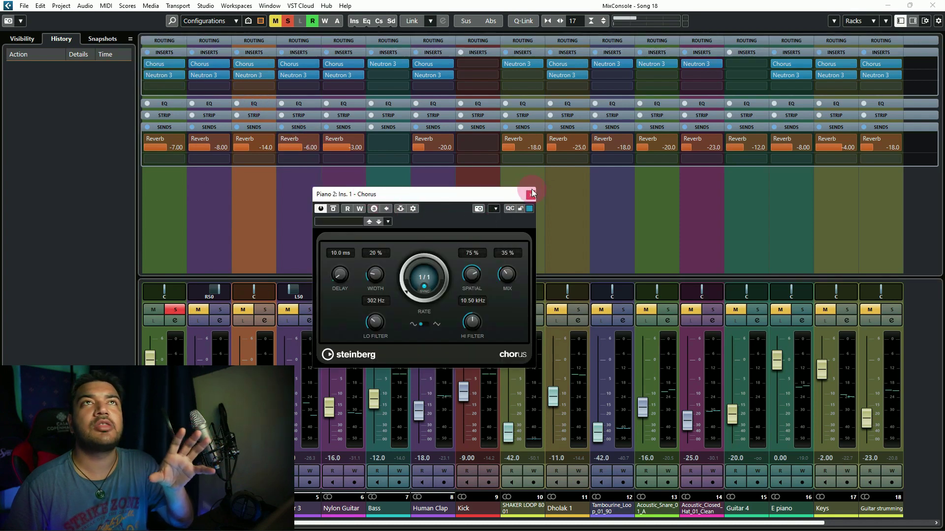
{"action": "left_click", "coordinate": [194, 64]}
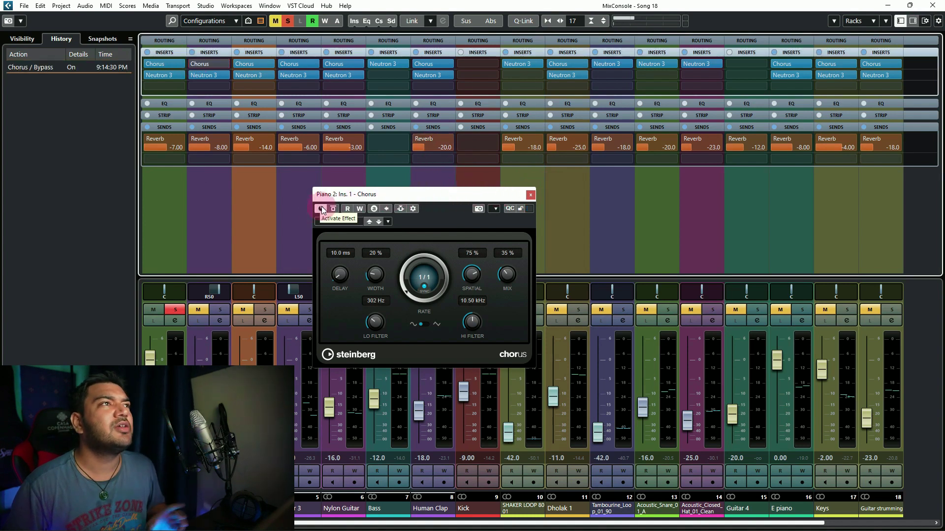
{"action": "key", "text": "ctrl+z"}
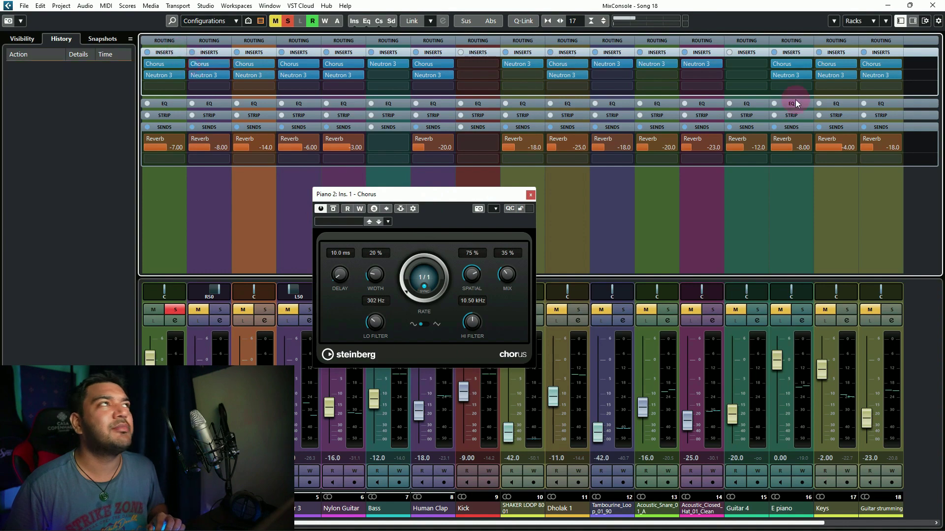
{"action": "left_click", "coordinate": [928, 6]}
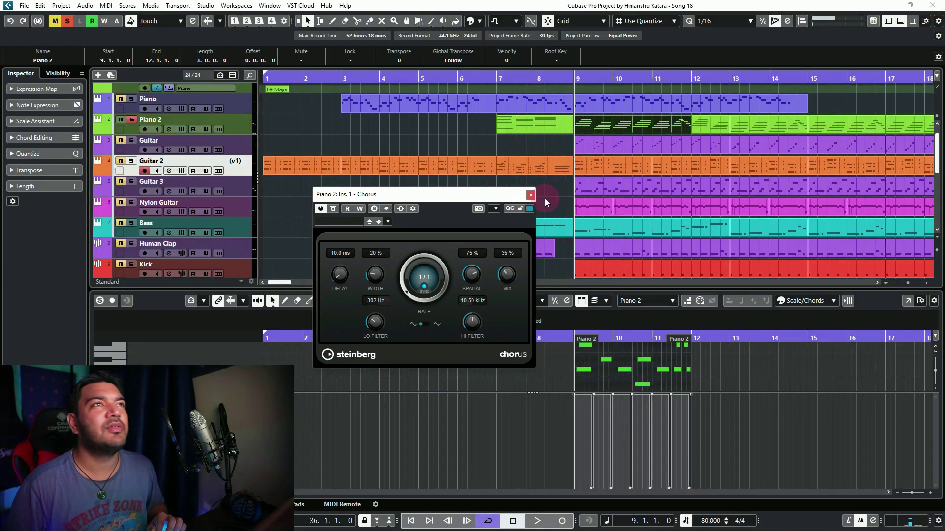
{"action": "left_click", "coordinate": [531, 194]}
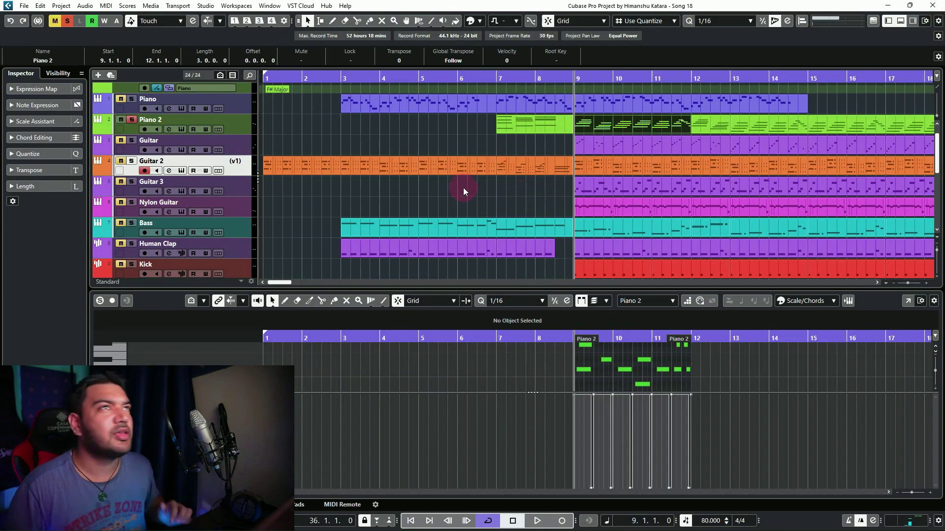
Solo the Guitar track and listen to it from bar 9
{"action": "left_click", "coordinate": [130, 142], "text": "ctrl"}
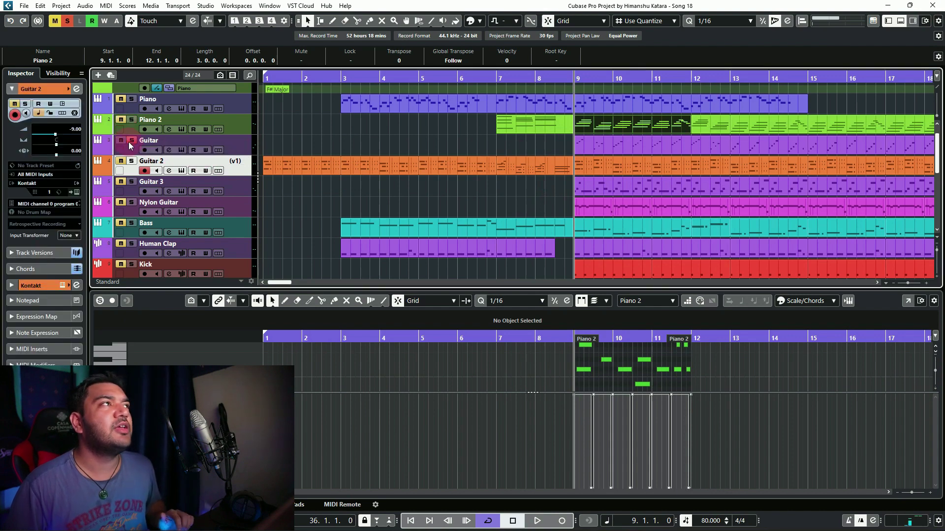
{"action": "left_click", "coordinate": [634, 157]}
{"action": "key", "text": "space"}
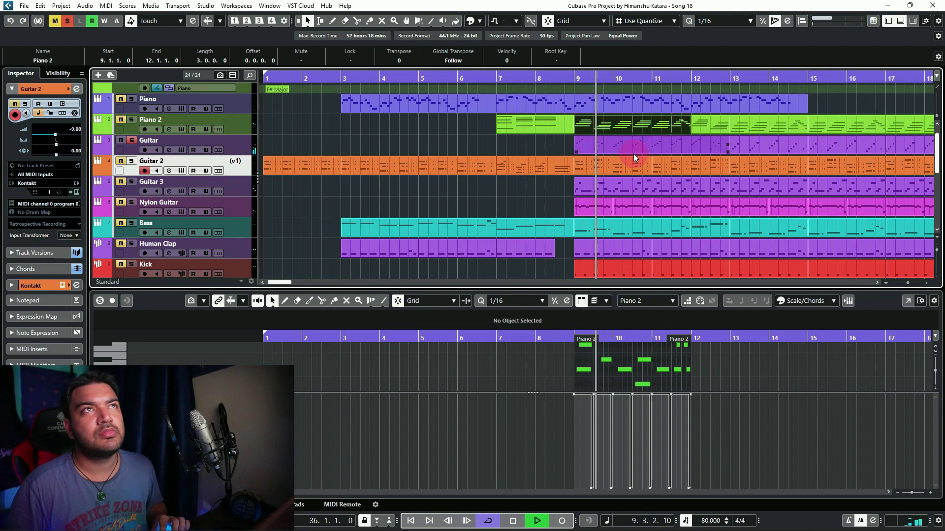
{"action": "key", "text": "space"}
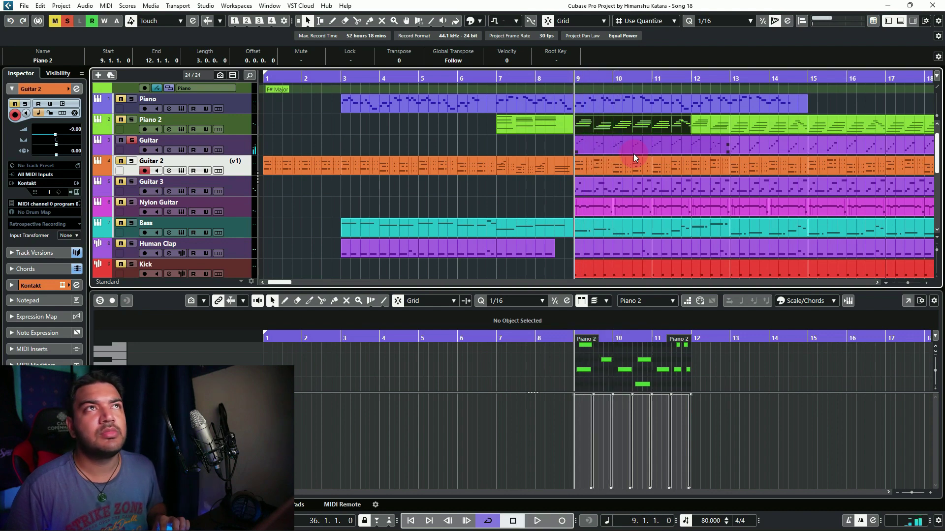
Select the Guitar clip at bar 9, inspect the track's Picked Acoustic instrument in Kontakt, and close the instrument window
{"action": "left_click", "coordinate": [634, 153]}
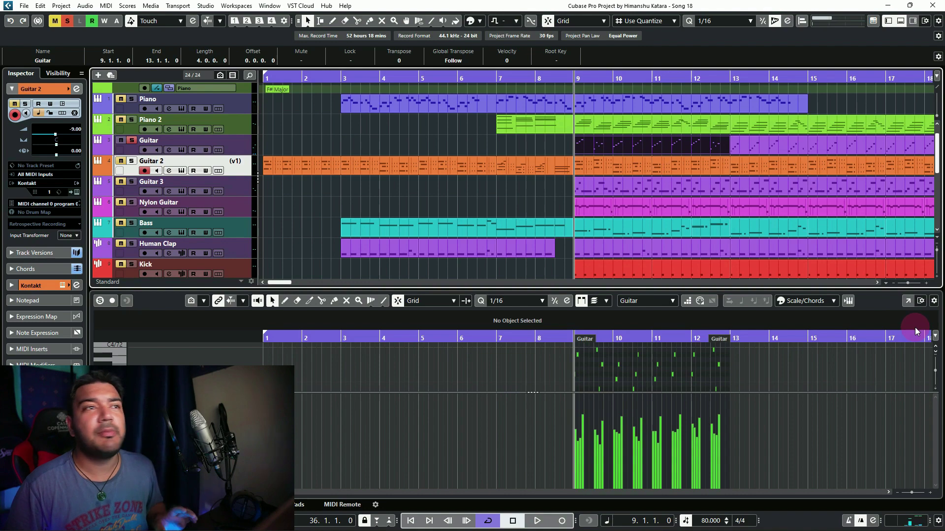
{"action": "left_click", "coordinate": [181, 150]}
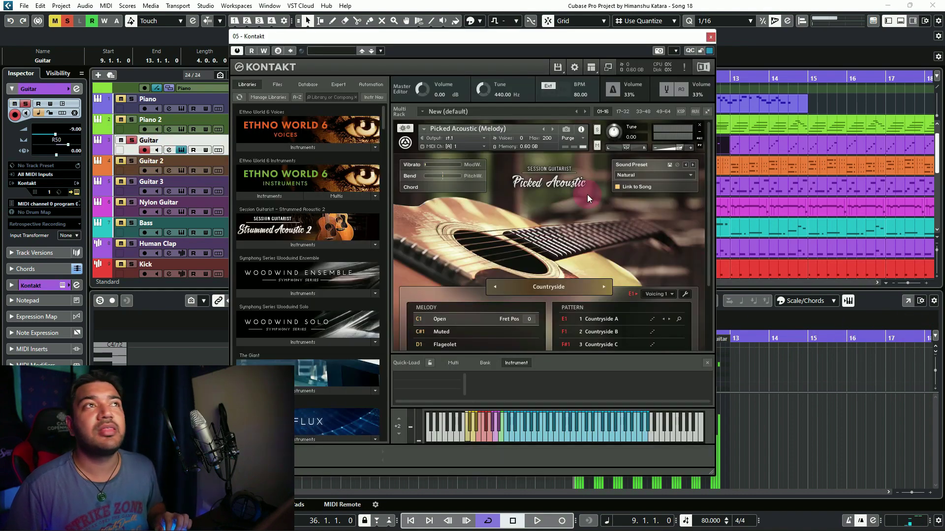
{"action": "scroll", "coordinate": [589, 207], "scroll_direction": "down", "scroll_amount": 2}
{"action": "scroll", "coordinate": [589, 207], "scroll_direction": "up", "scroll_amount": 2}
{"action": "left_click", "coordinate": [709, 38]}
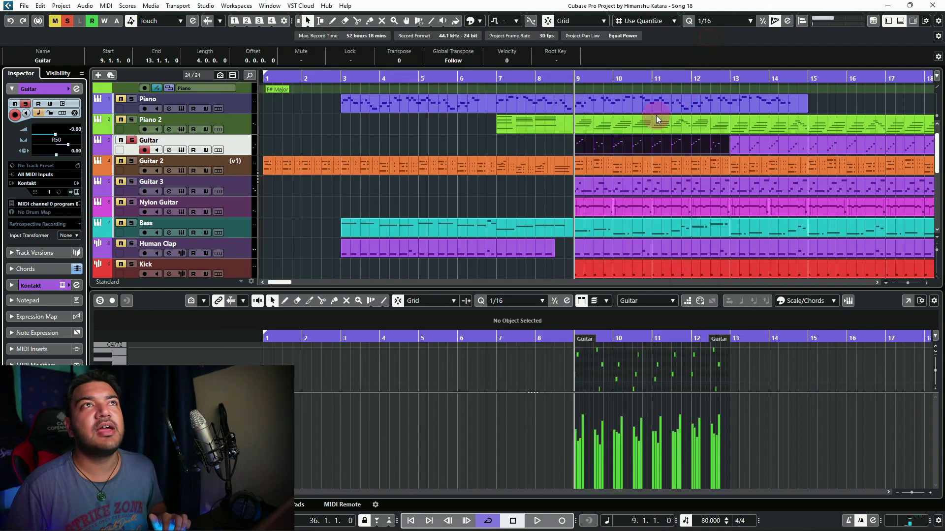
Solo the Piano, Piano 2, Guitar and Guitar 2 tracks together and listen to them from bar 9
{"action": "left_click", "coordinate": [133, 161]}
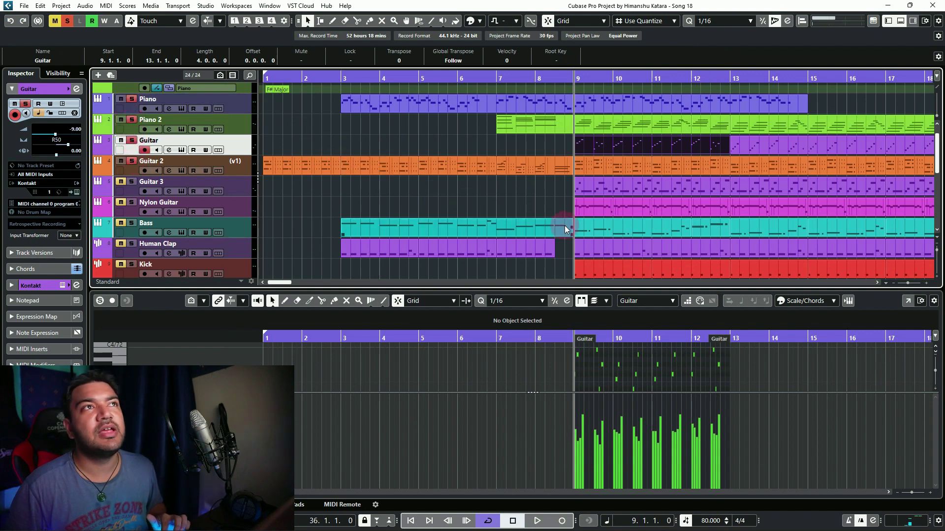
{"action": "key", "text": "space"}
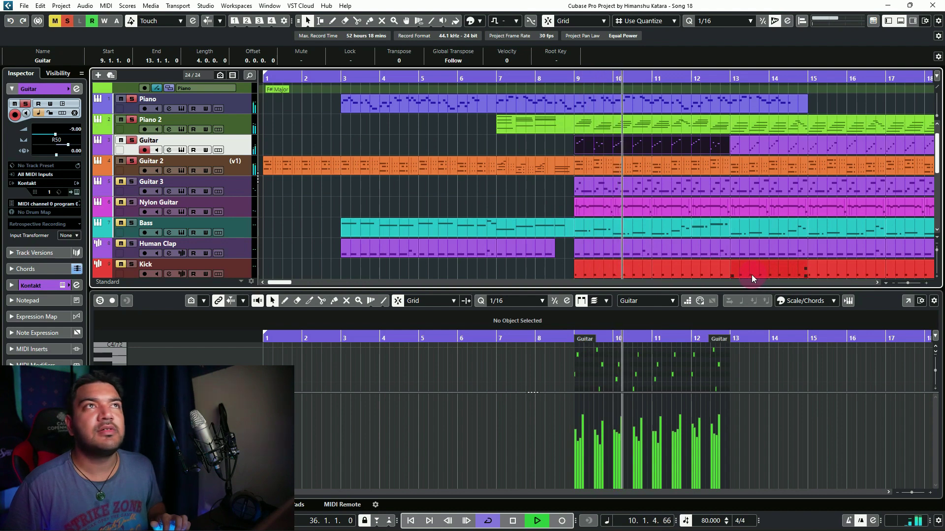
{"action": "key", "text": "space"}
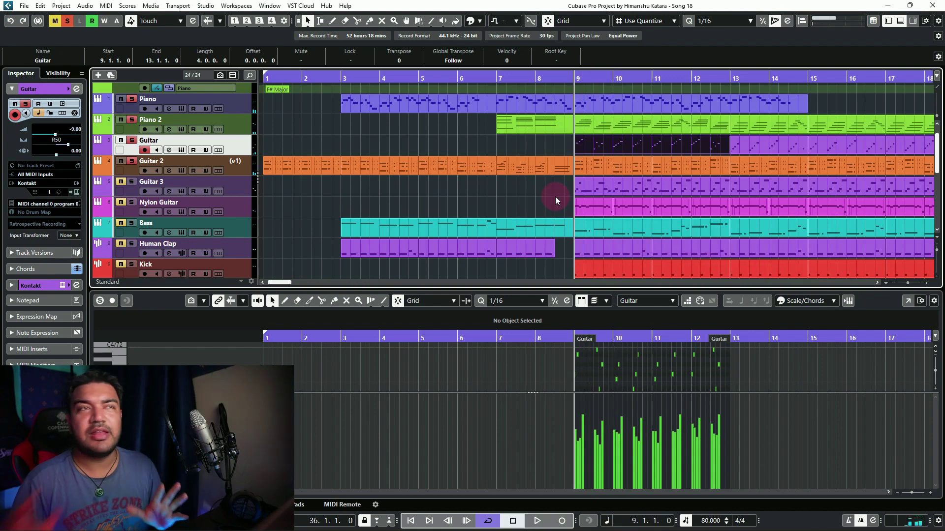
Select the Guitar 2 clip at bar 9, solo only the Guitar 2 track, and listen to it from there
{"action": "left_click", "coordinate": [600, 172]}
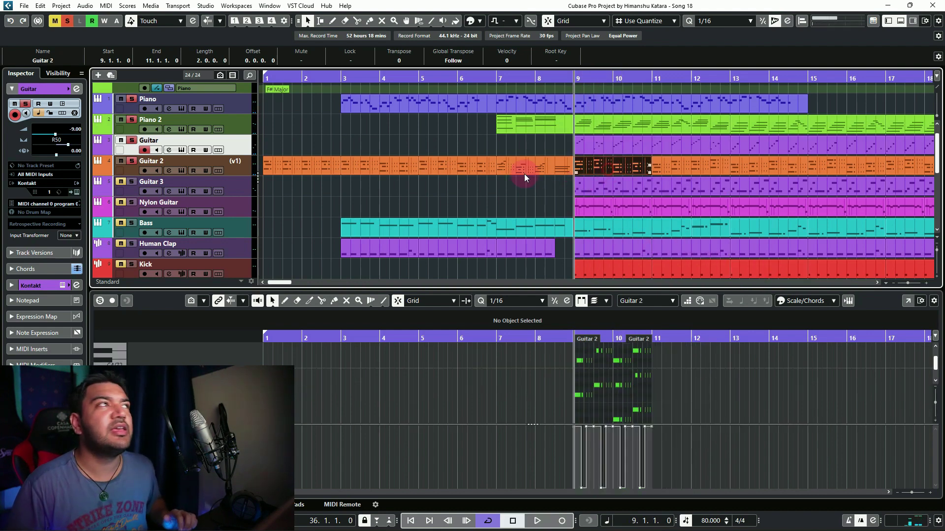
{"action": "left_click", "coordinate": [133, 162], "text": "ctrl"}
{"action": "key", "text": "space"}
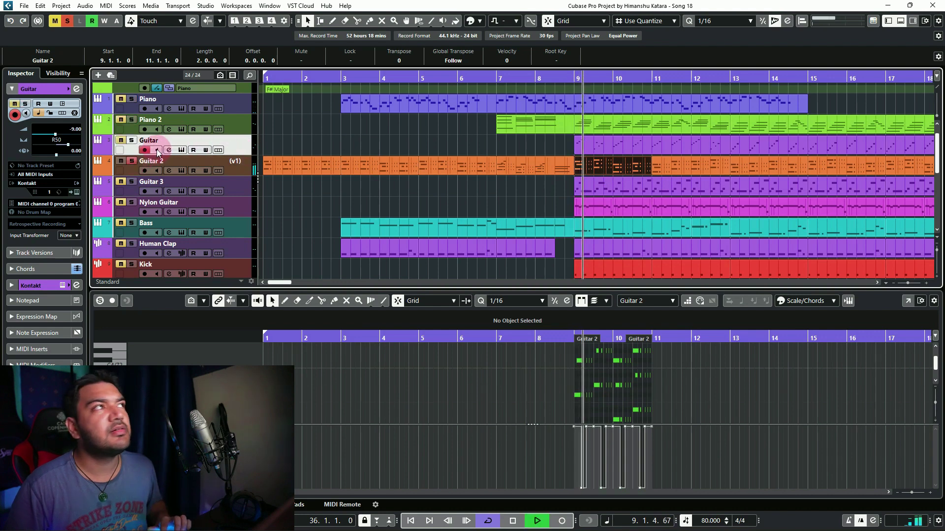
{"action": "key", "text": "space"}
Add Piano 2 to the Guitar 2 solo and listen to both tracks from bar 9
{"action": "left_click", "coordinate": [131, 141]}
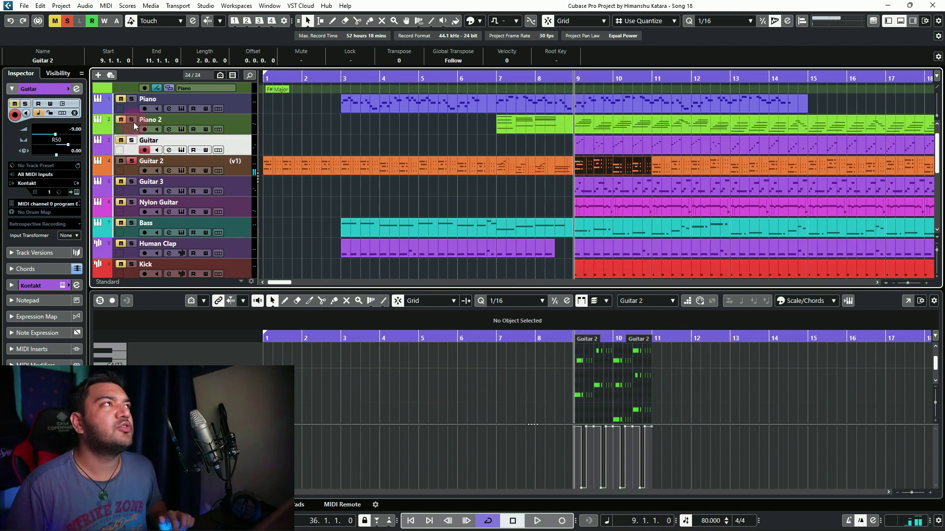
{"action": "key", "text": "space"}
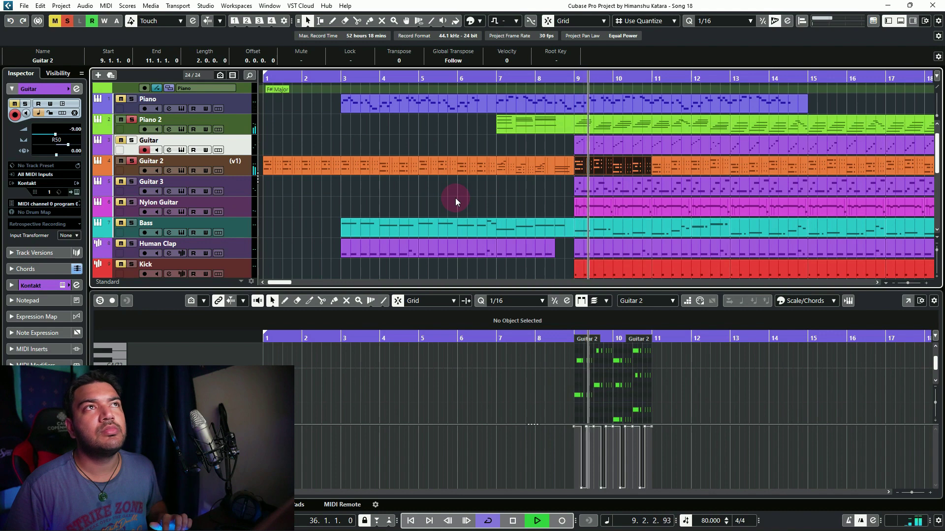
{"action": "key", "text": "space"}
Clear the Piano 2 and Guitar 2 solos and solo the Guitar track instead
{"action": "left_click", "coordinate": [181, 148]}
{"action": "left_click", "coordinate": [131, 161]}
{"action": "left_click", "coordinate": [132, 164]}
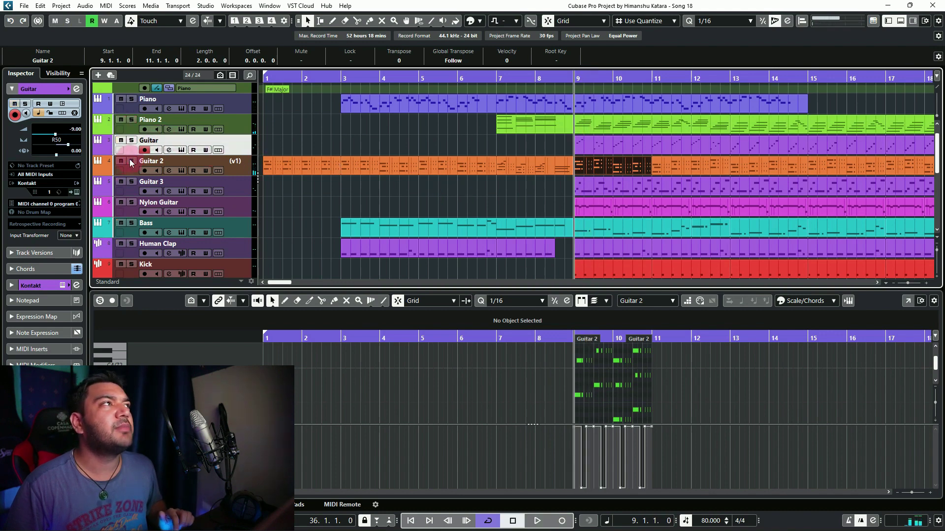
{"action": "left_click", "coordinate": [243, 162]}
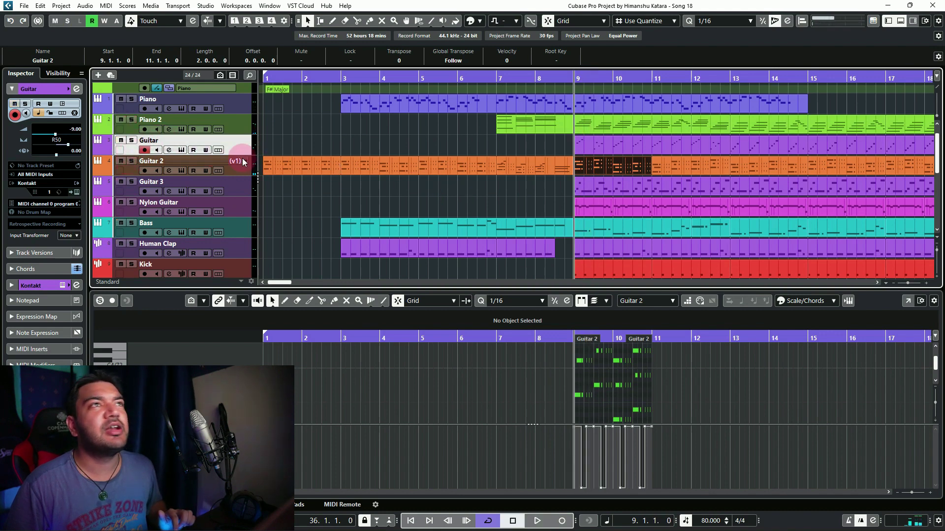
{"action": "left_click", "coordinate": [133, 141]}
Solo only the Guitar 3 track and listen to it from bar 9
{"action": "left_click", "coordinate": [597, 189]}
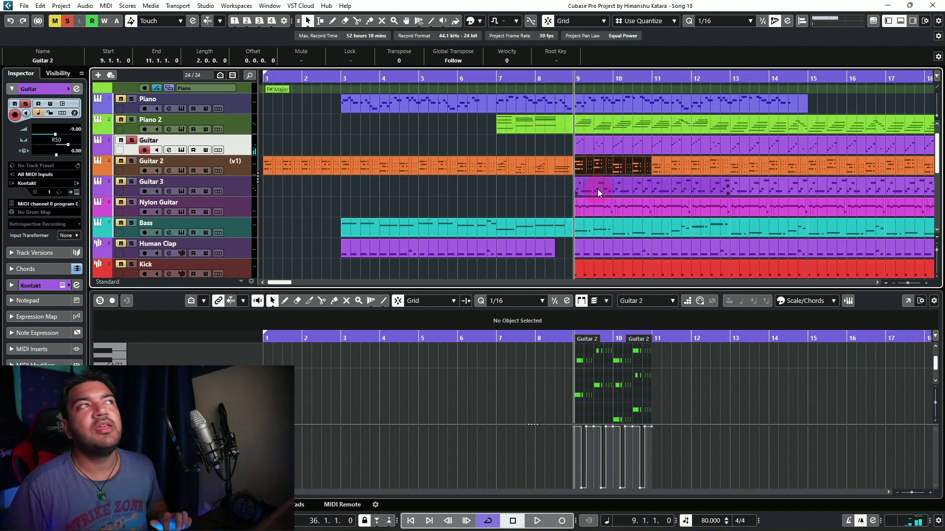
{"action": "left_click", "coordinate": [419, 194]}
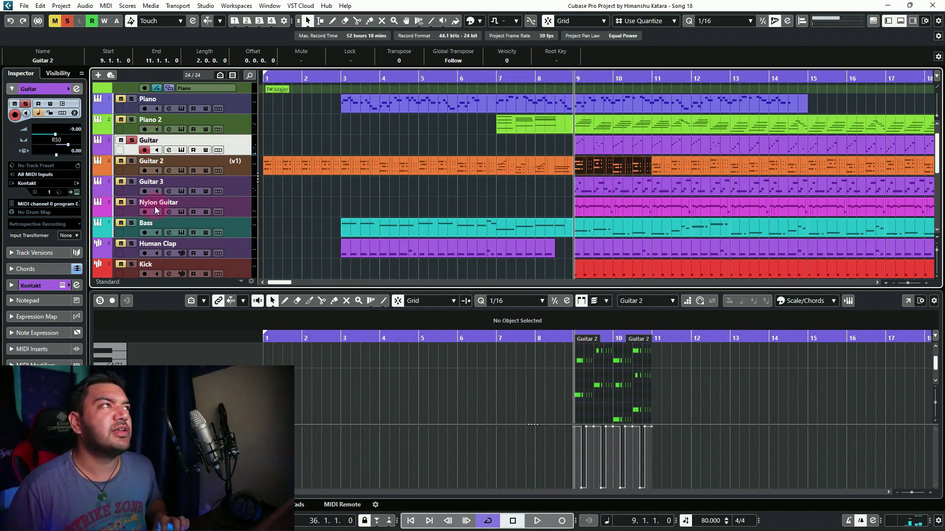
{"action": "key", "text": "space"}
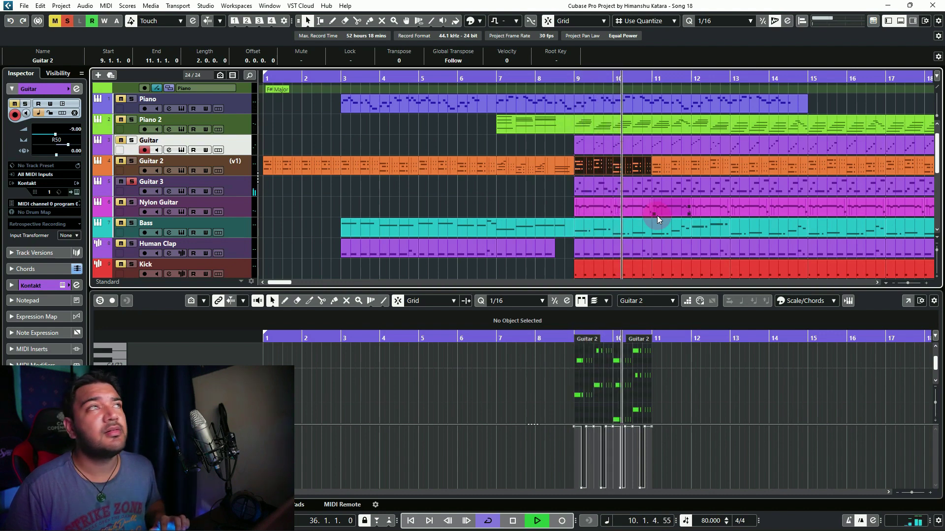
{"action": "key", "text": "space"}
Inspect the Ilya Efimov Acoustic Guitar instrument loaded on the Guitar 3 track and close its Kontakt window
{"action": "left_click", "coordinate": [247, 190]}
{"action": "left_click", "coordinate": [69, 192]}
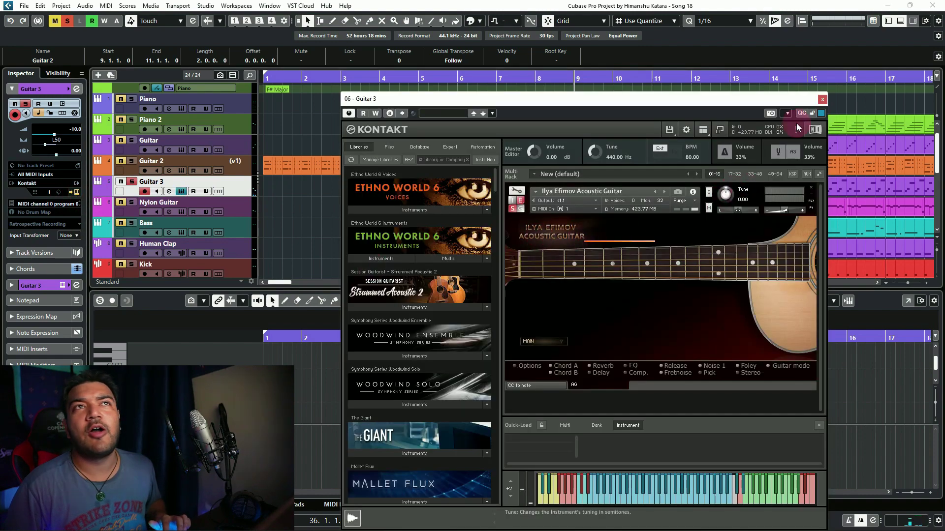
{"action": "left_click", "coordinate": [822, 100]}
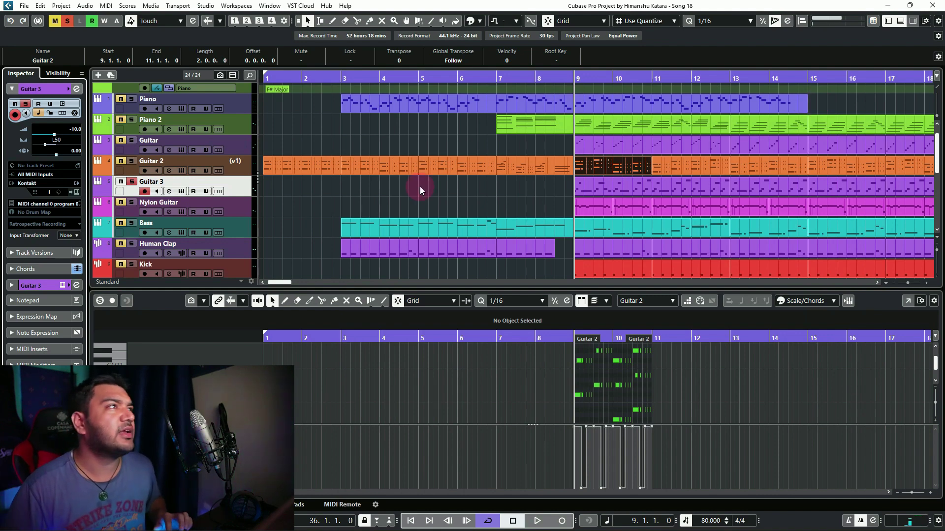
Solo the Nylon Guitar track, listen to it from bar 9, and select the Guitar 3 clip there for comparison
{"action": "left_click", "coordinate": [131, 203], "text": "ctrl"}
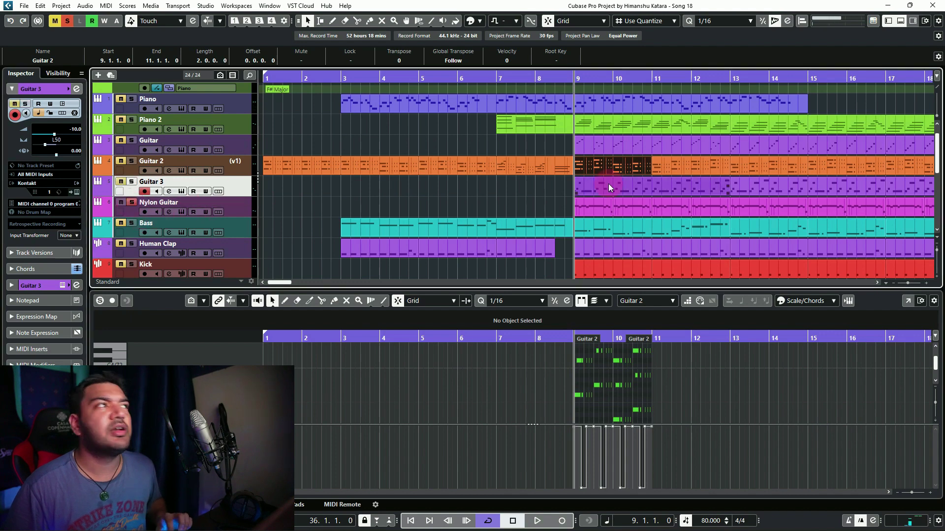
{"action": "key", "text": "space"}
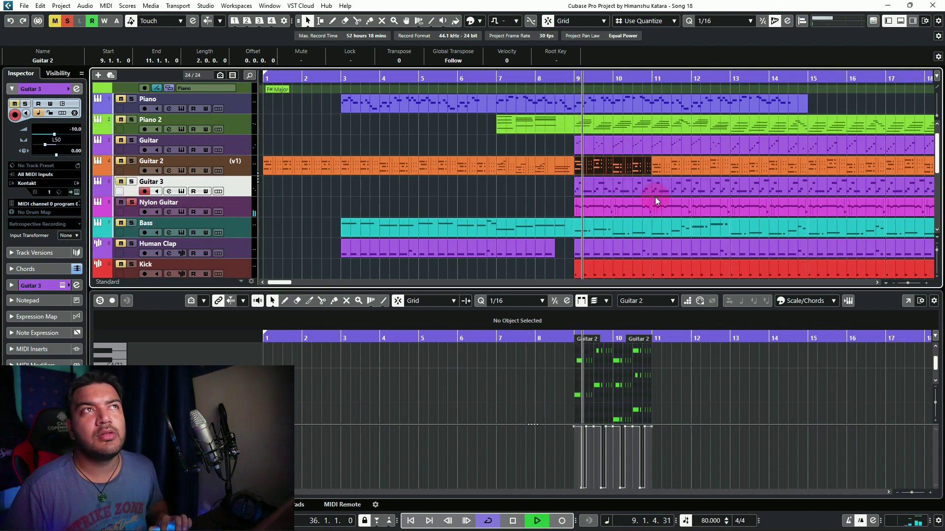
{"action": "left_click", "coordinate": [644, 193]}
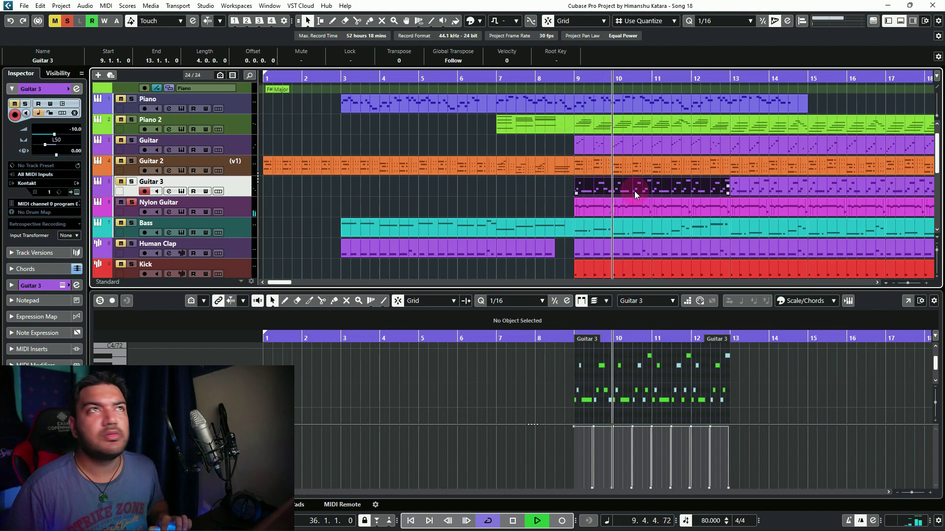
{"action": "key", "text": "space"}
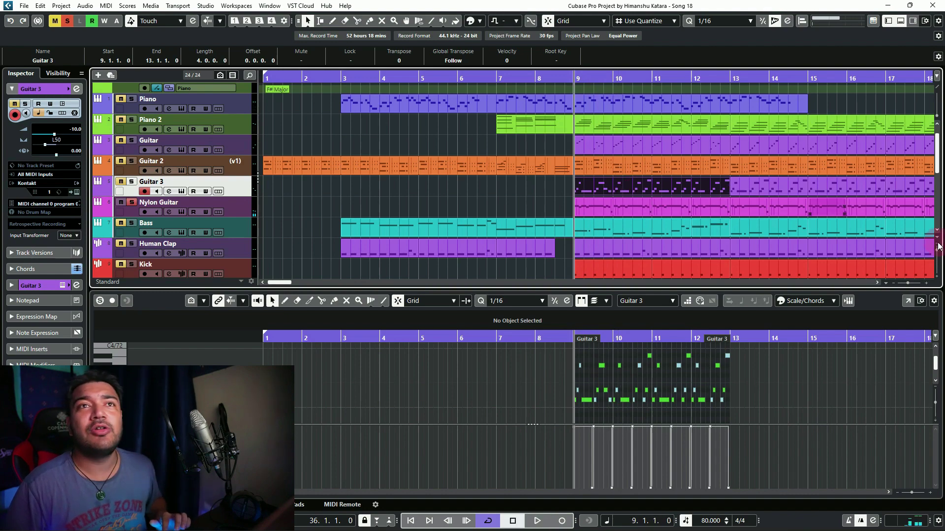
Examine the bar 9 clips of Guitar 3 and Nylon Guitar in a separate Key Editor and switch the latter's controller lane
{"action": "left_click", "coordinate": [907, 300]}
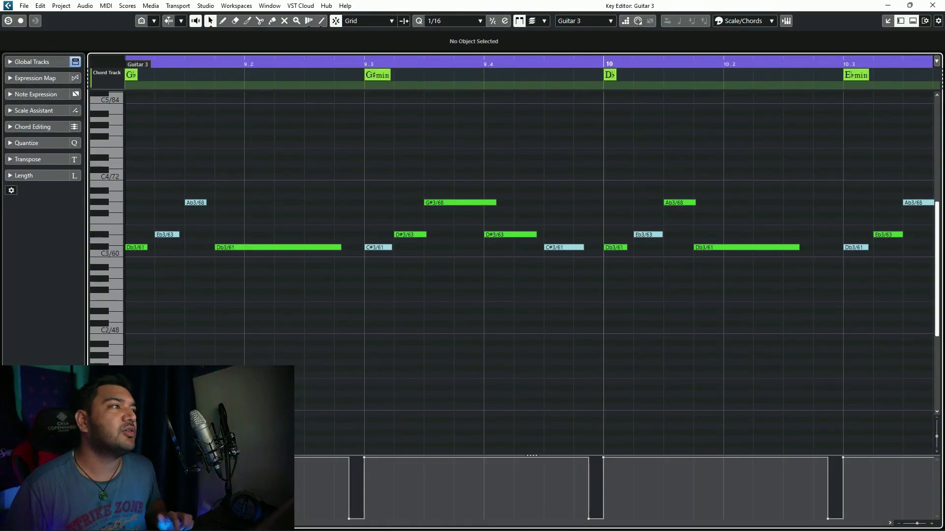
{"action": "left_click", "coordinate": [106, 463]}
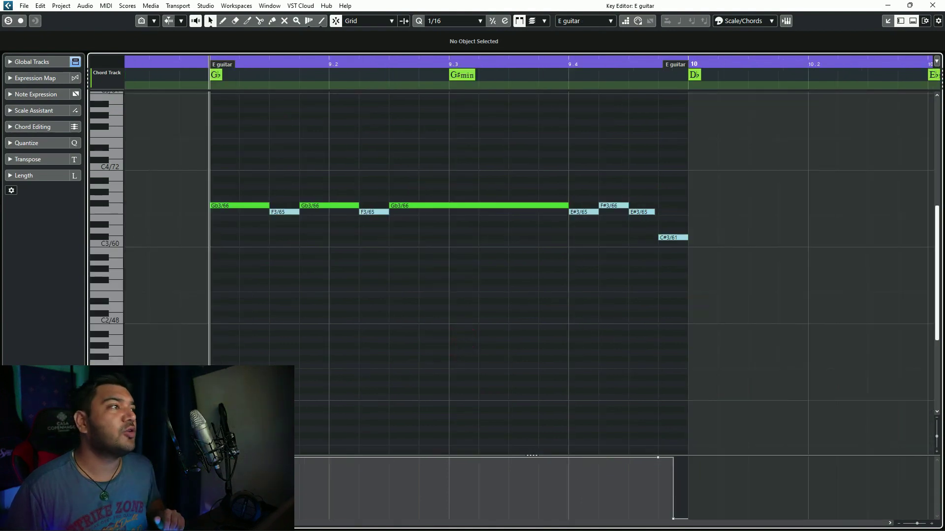
{"action": "left_click", "coordinate": [106, 463]}
{"action": "left_click", "coordinate": [150, 252]}
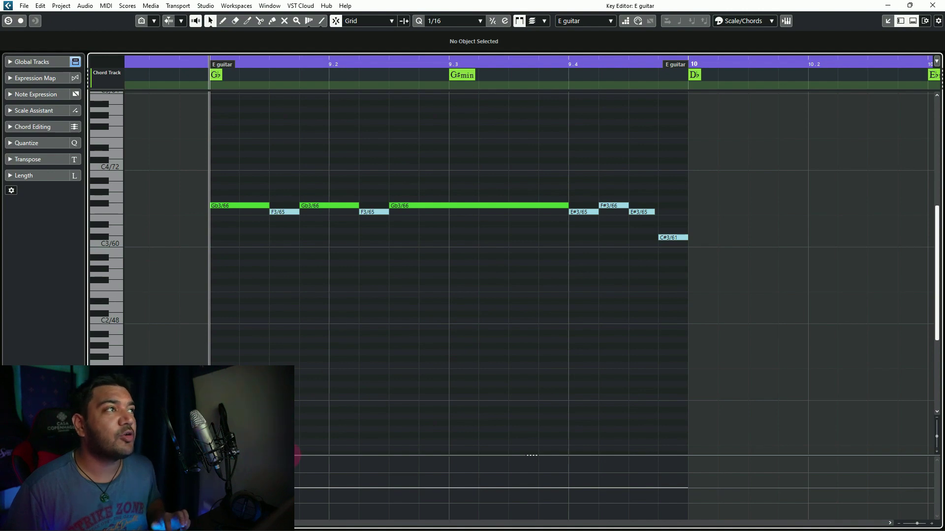
Play the Nylon Guitar clip from bar 9, then close the Key Editor and hide the project's lower editor zone
{"action": "key", "text": "space"}
{"action": "key", "text": "space"}
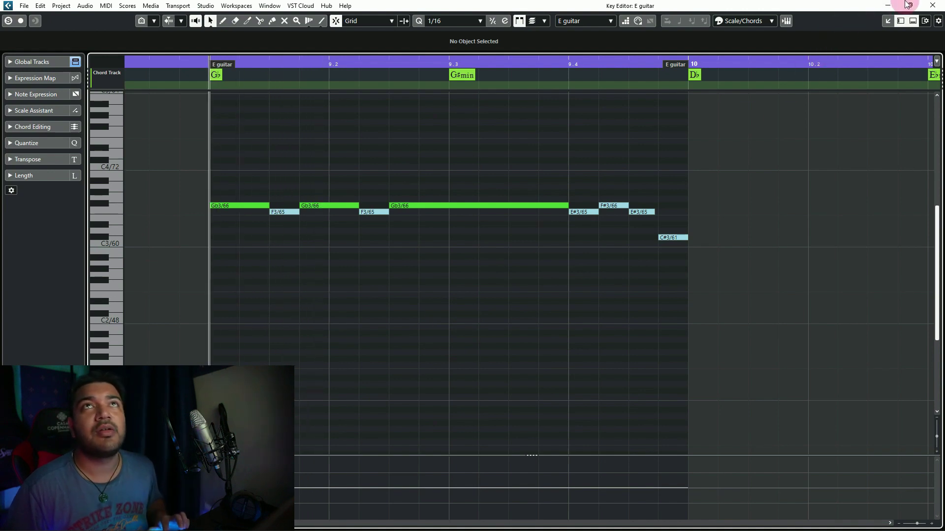
{"action": "left_click", "coordinate": [933, 6]}
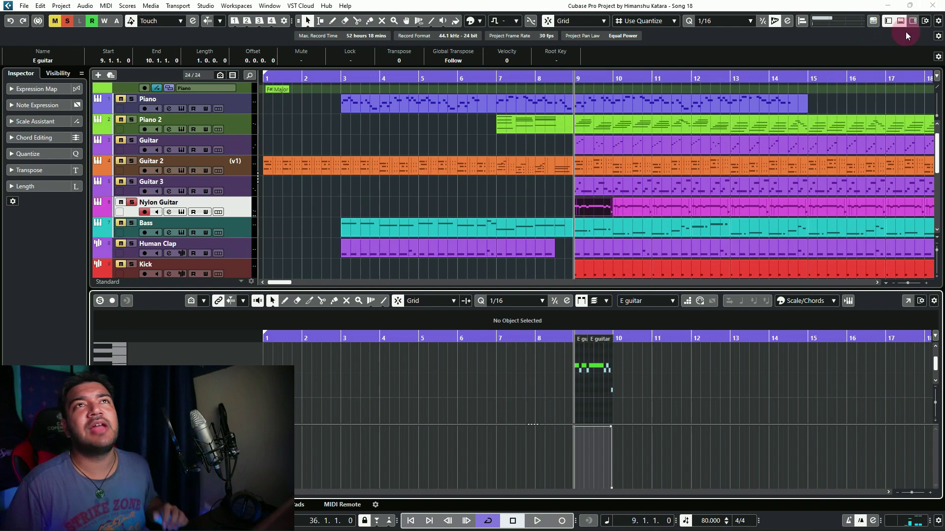
{"action": "left_click", "coordinate": [915, 20]}
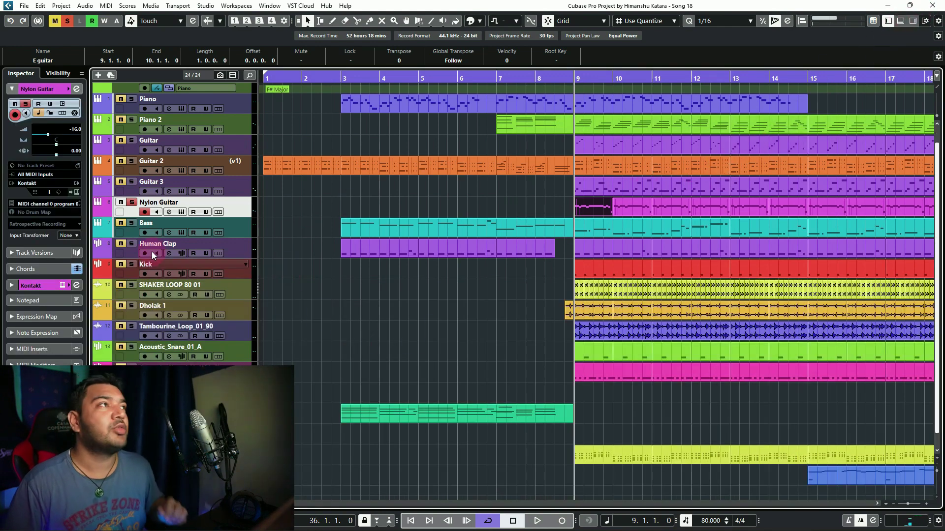
Solo the Bass together with all the piano and guitar tracks and listen to them from bar 9
{"action": "left_click", "coordinate": [132, 224]}
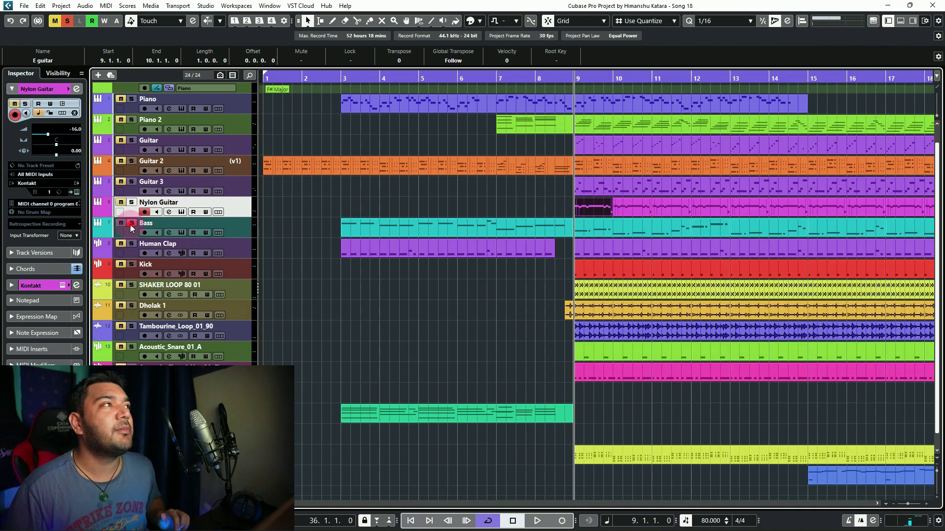
{"action": "left_click", "coordinate": [132, 202]}
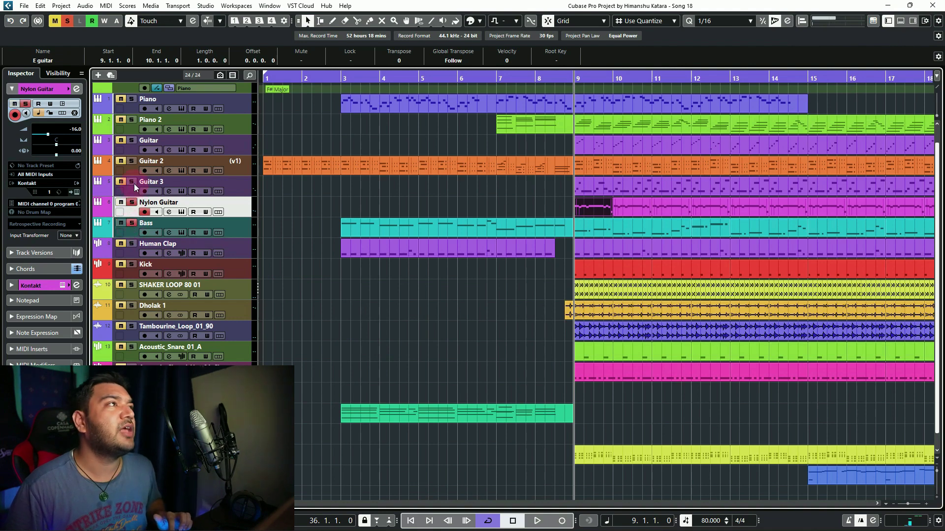
{"action": "left_click", "coordinate": [132, 99]}
{"action": "key", "text": "space"}
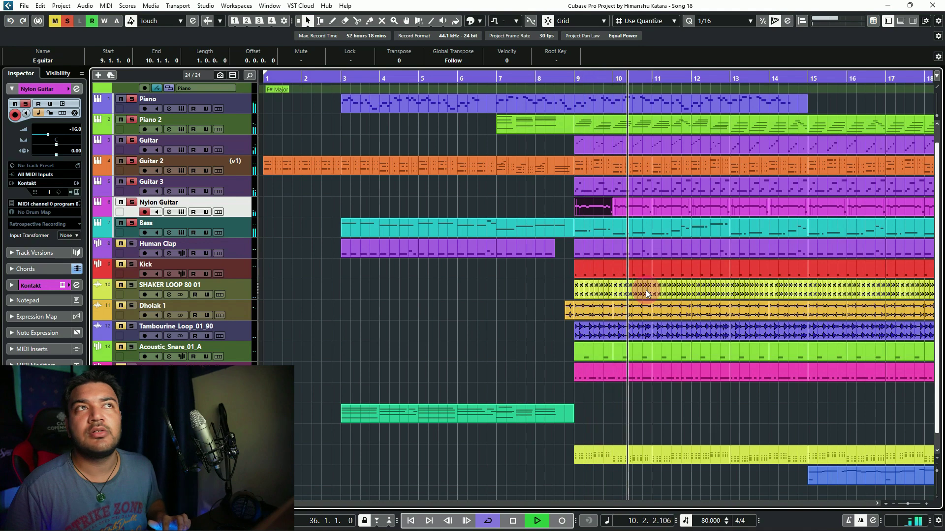
{"action": "key", "text": "space"}
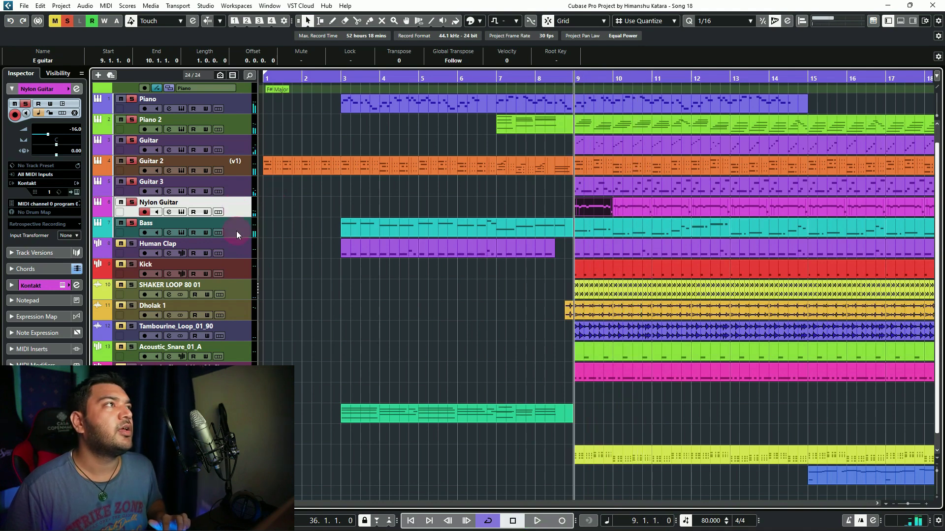
Inspect the Scarbee MM-Bass instrument loaded on the Bass track and close its Kontakt window
{"action": "left_click", "coordinate": [236, 231]}
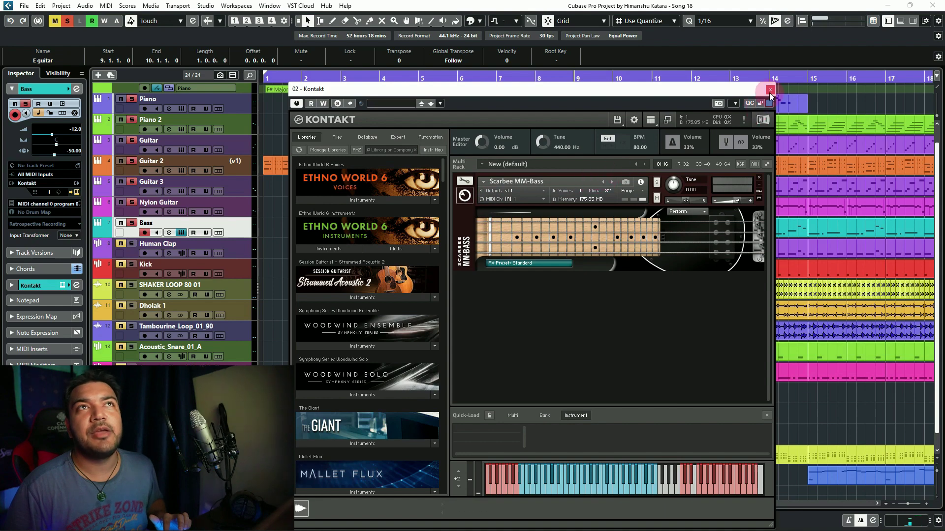
{"action": "left_click", "coordinate": [770, 90]}
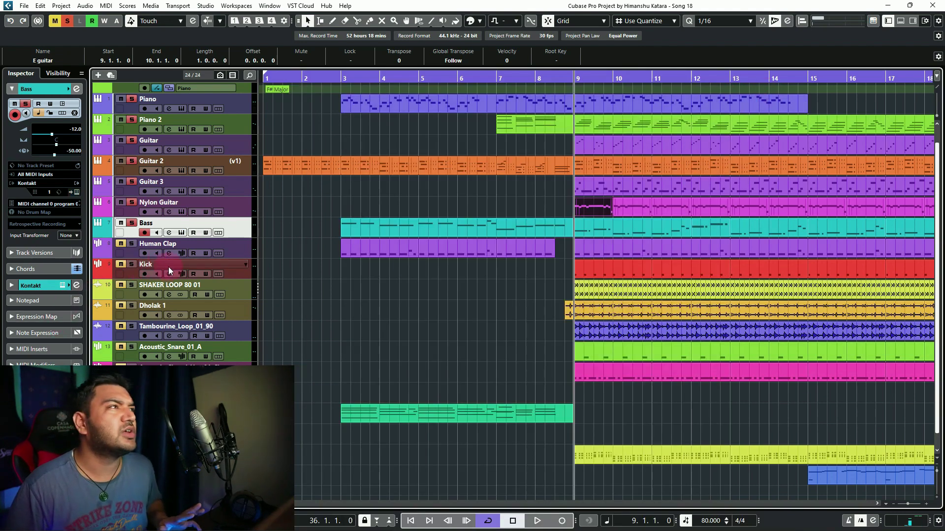
Solo the Human Clap track and listen to it from bar 9
{"action": "left_click", "coordinate": [247, 253]}
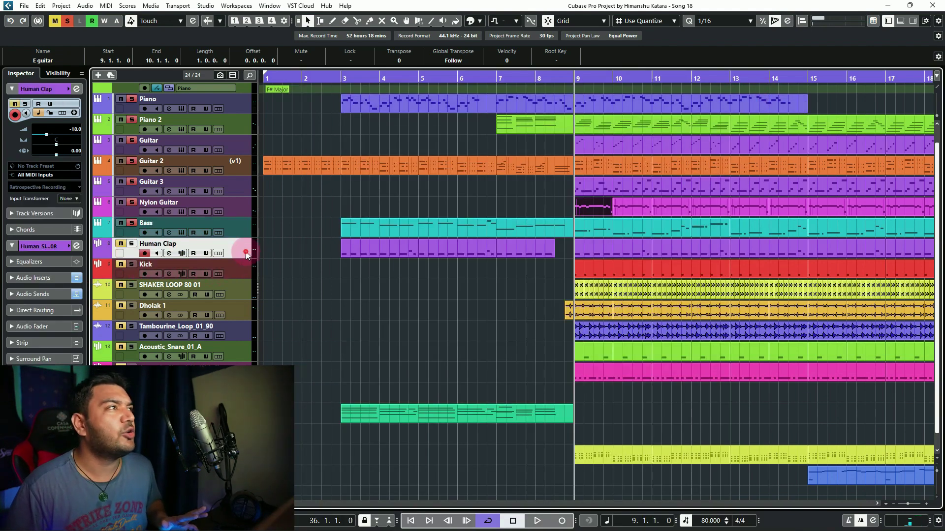
{"action": "left_click", "coordinate": [131, 243], "text": "ctrl"}
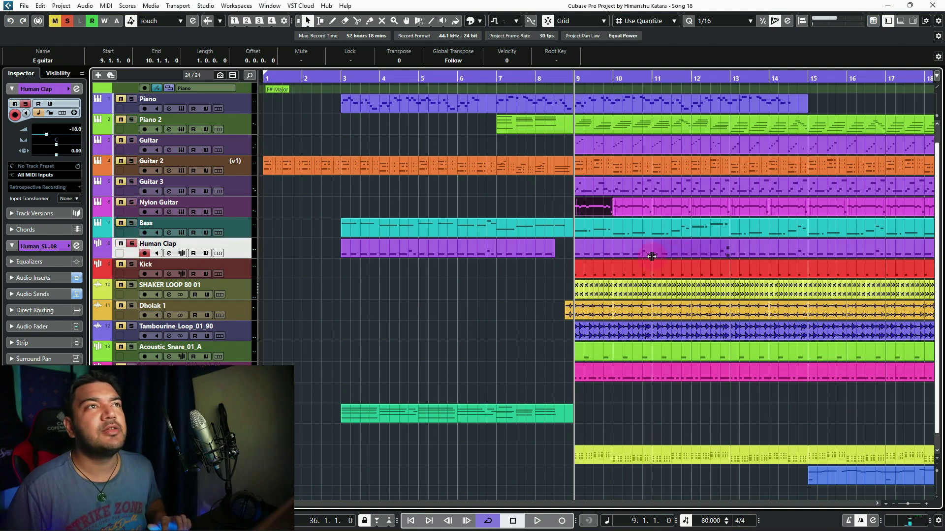
{"action": "key", "text": "space"}
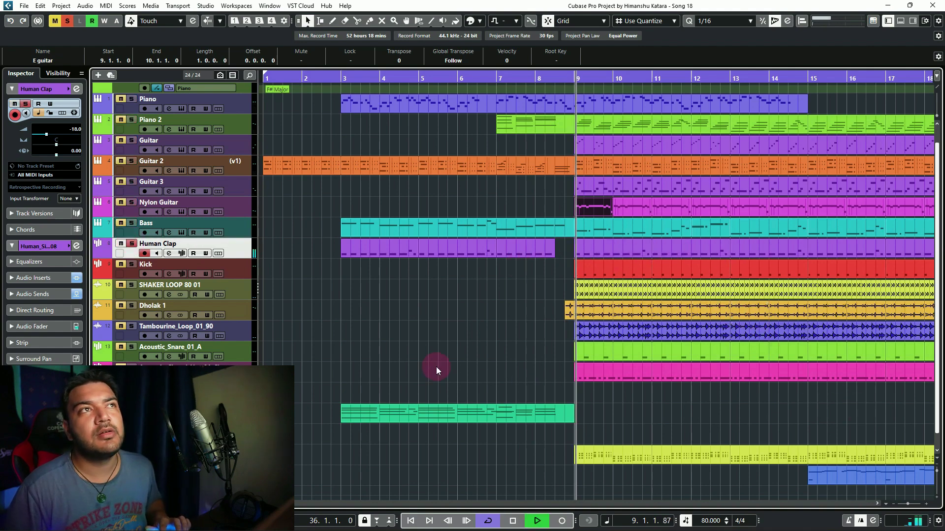
{"action": "key", "text": "space"}
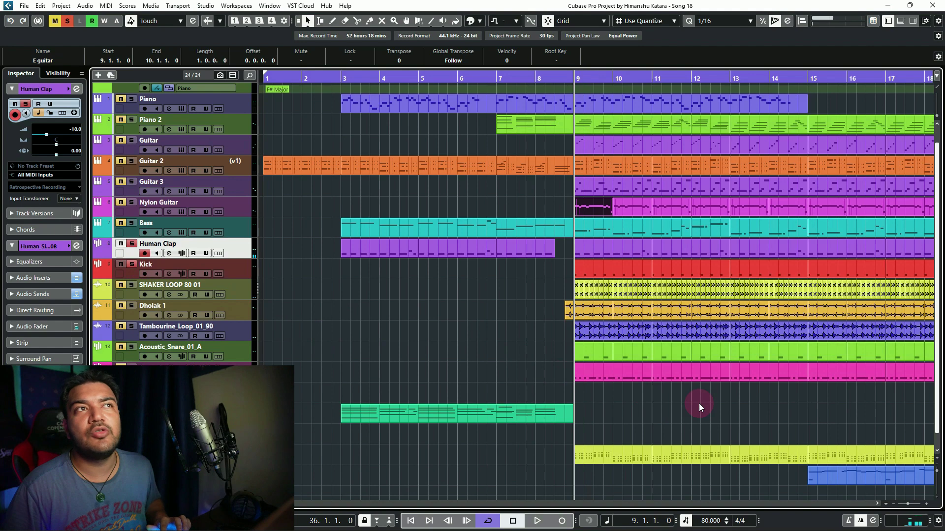
Add the Kick and SHAKER LOOP 80 01 tracks one by one to the soloed clap and listen from bar 9
{"action": "key", "text": "space"}
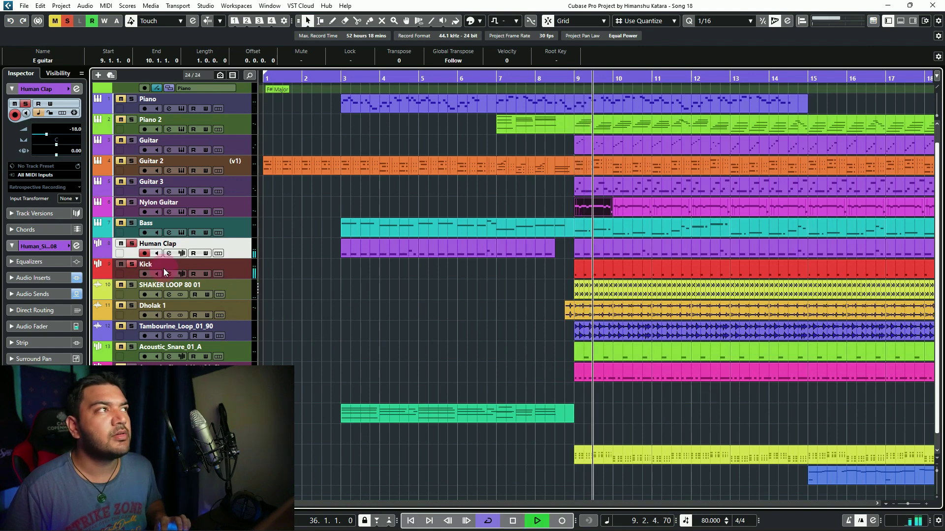
{"action": "key", "text": "space"}
{"action": "key", "text": "space"}
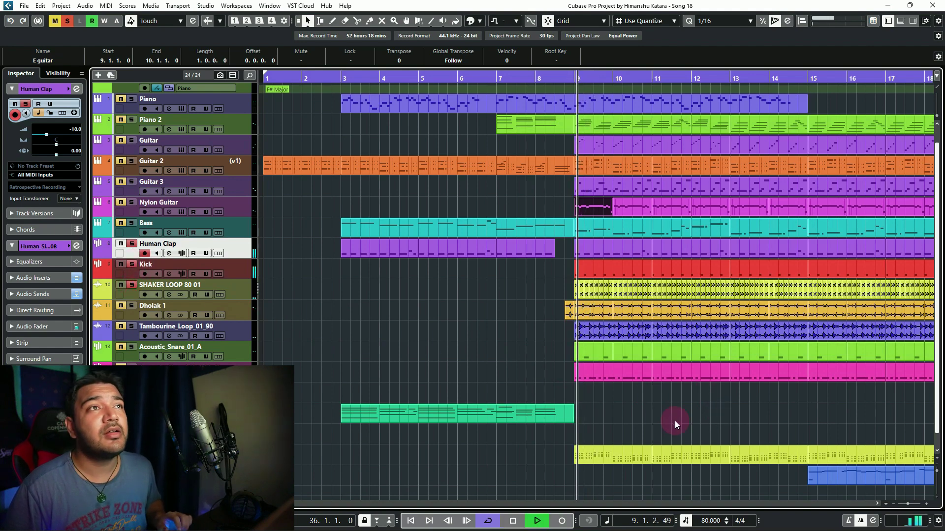
{"action": "scroll", "coordinate": [634, 420], "scroll_direction": "up", "scroll_amount": 5}
Add Dholak 1 and Tambourine_Loop_01_90 in turn to the soloed percussion, listening from bar 9 after each addition
{"action": "key", "text": "space"}
{"action": "left_click", "coordinate": [131, 305]}
{"action": "key", "text": "space"}
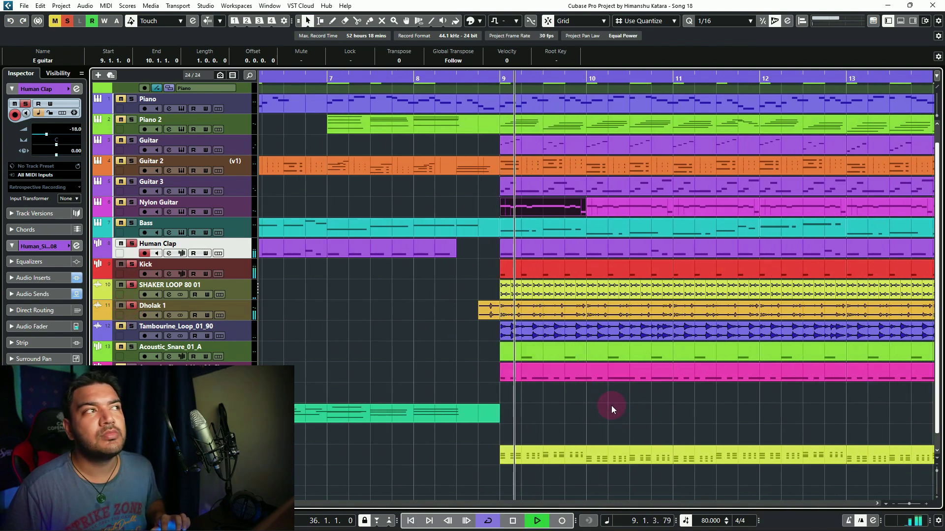
{"action": "key", "text": "space"}
{"action": "left_click", "coordinate": [132, 327]}
{"action": "key", "text": "space"}
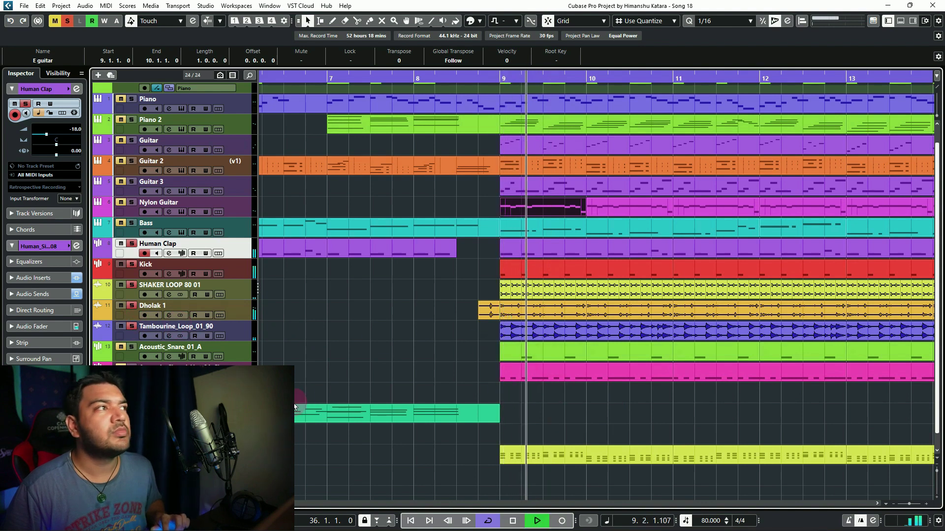
{"action": "key", "text": "space"}
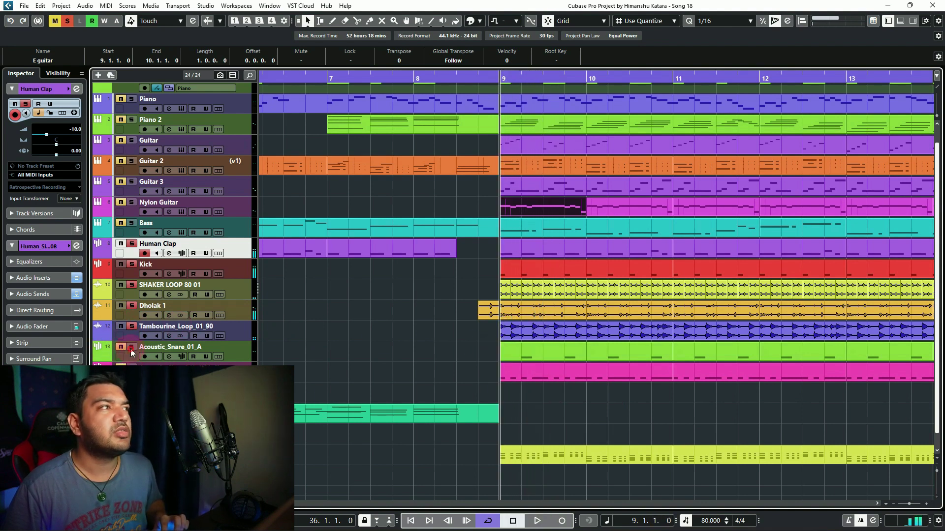
Solo Acoustic_Snare_01_A along with the other percussion and listen to the combined groove from bar 9
{"action": "left_click", "coordinate": [132, 347]}
{"action": "key", "text": "space"}
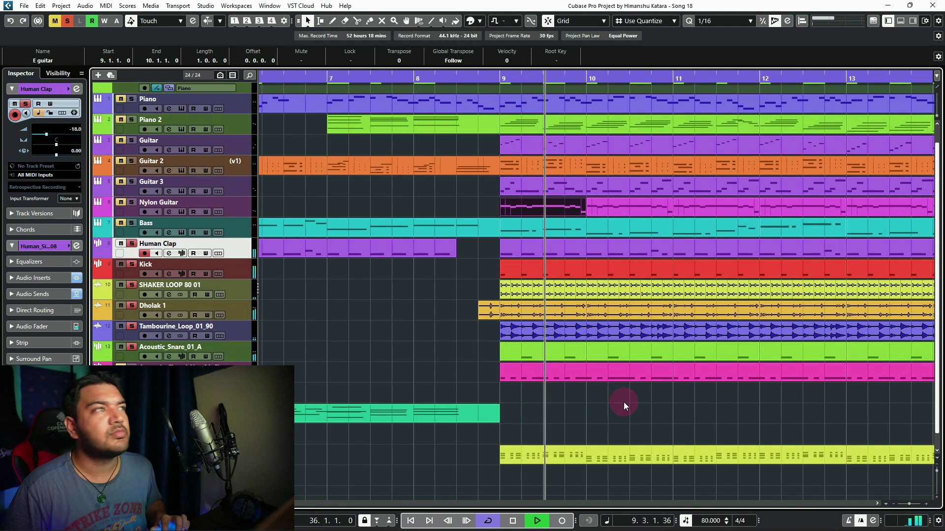
{"action": "key", "text": "space"}
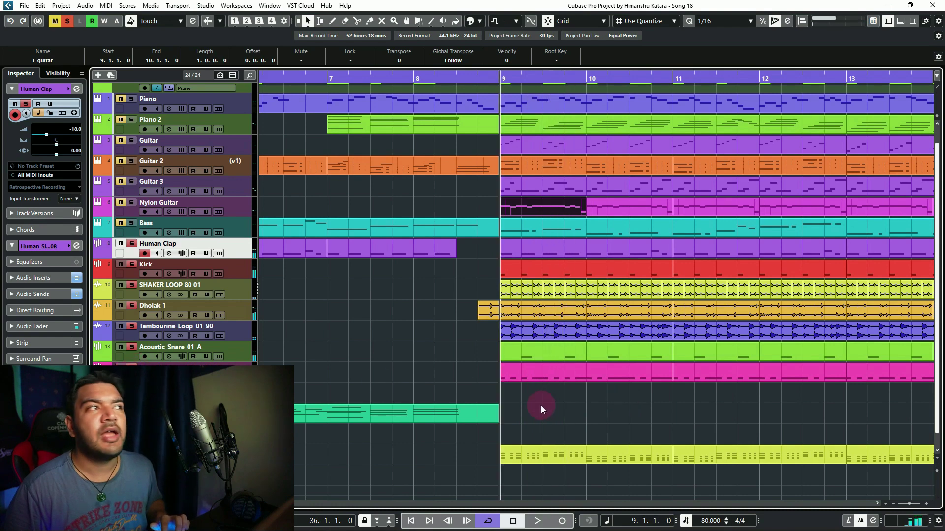
{"action": "key", "text": "space"}
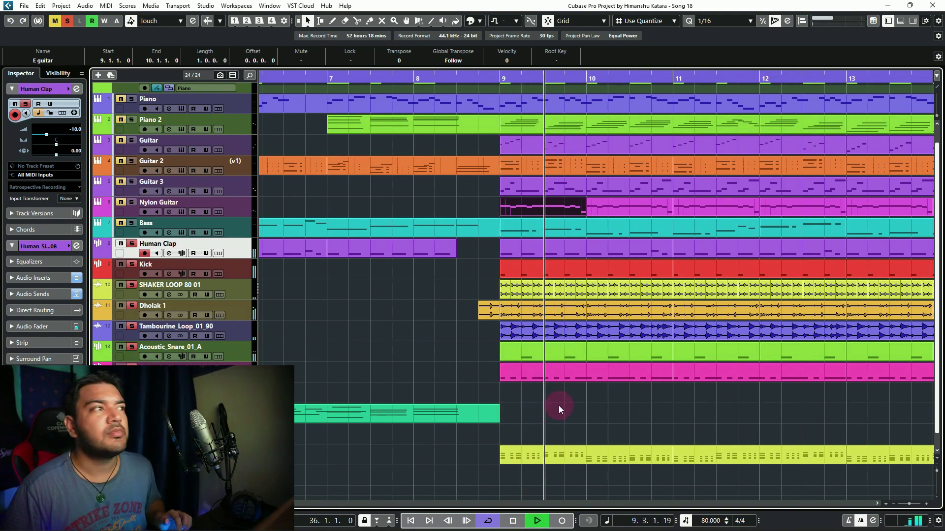
{"action": "scroll", "coordinate": [559, 405], "scroll_direction": "down", "scroll_amount": 5}
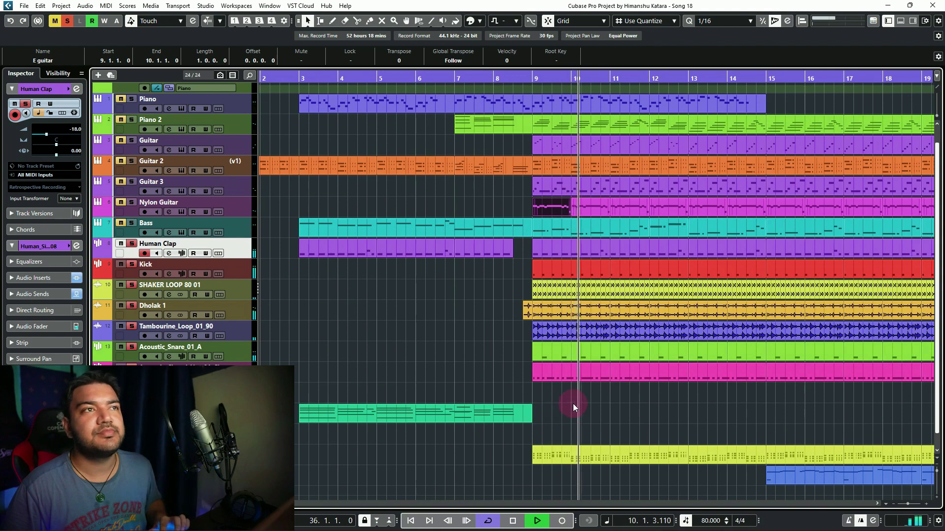
{"action": "key", "text": "space"}
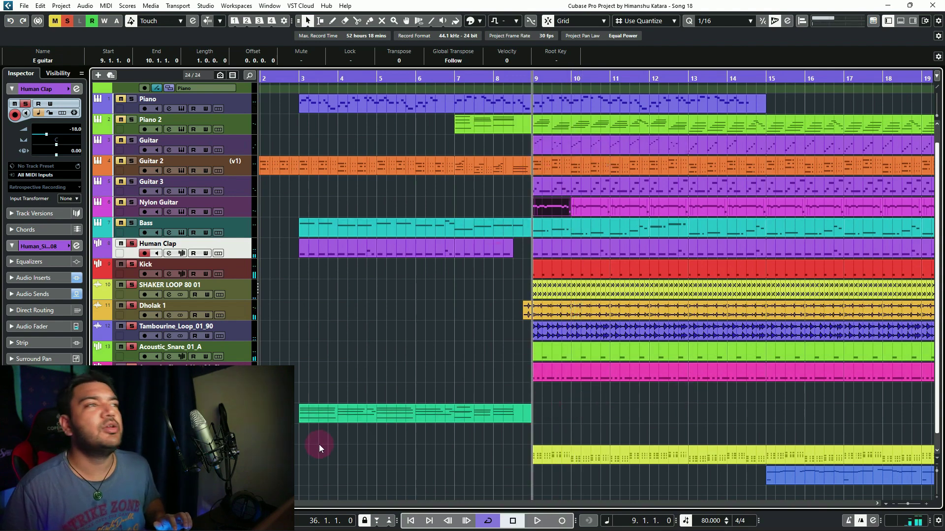
Listen to the soloed Guitar strumming track from bar 9 and inspect its Ilya Efimov Acoustic Guitar Strum instrument in Kontakt, closing the window when done
{"action": "scroll", "coordinate": [319, 444], "scroll_direction": "down", "scroll_amount": 1}
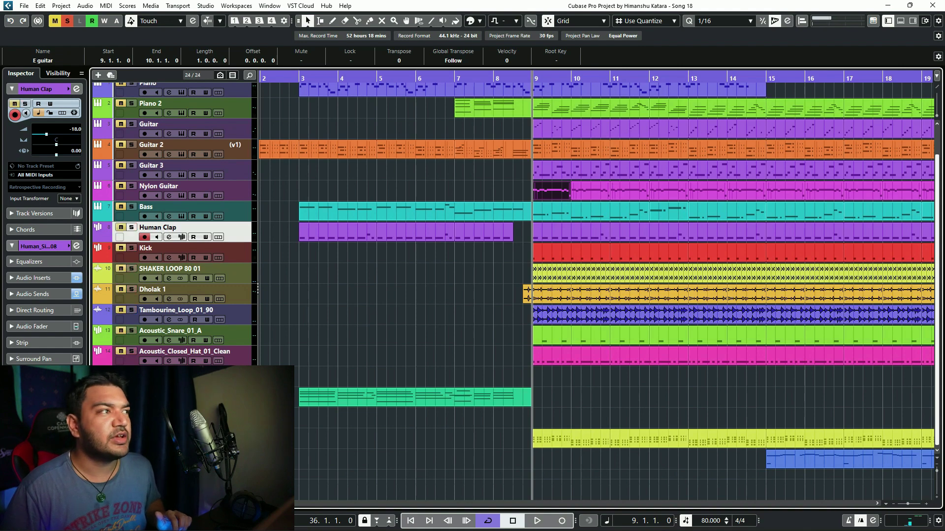
{"action": "key", "text": "space"}
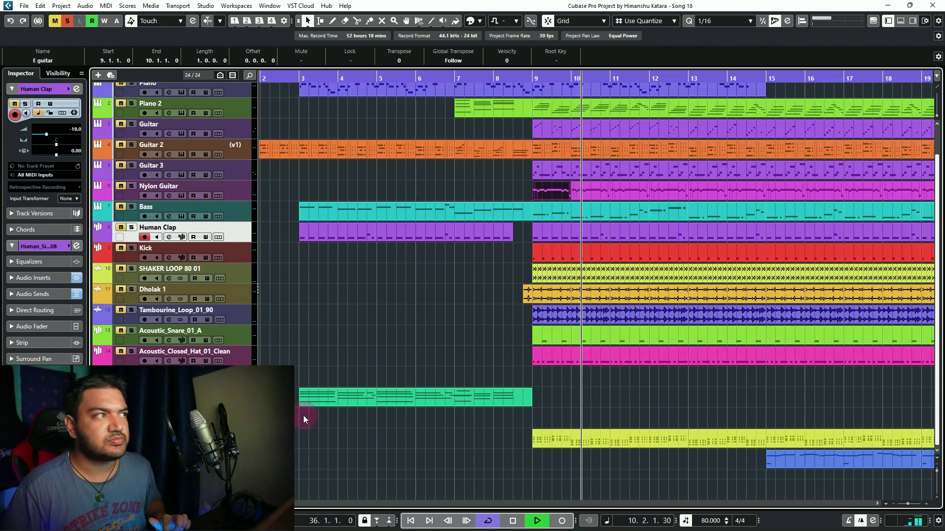
{"action": "key", "text": "space"}
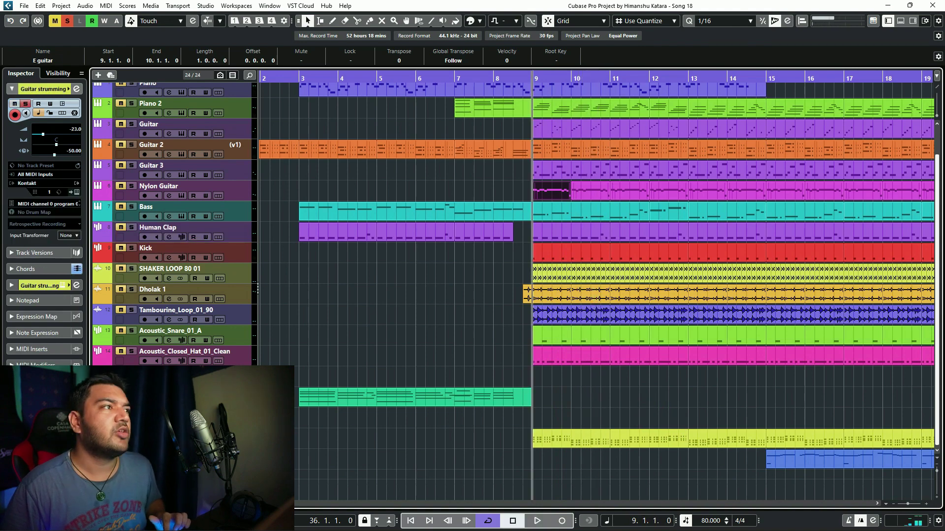
{"action": "left_click", "coordinate": [76, 183]}
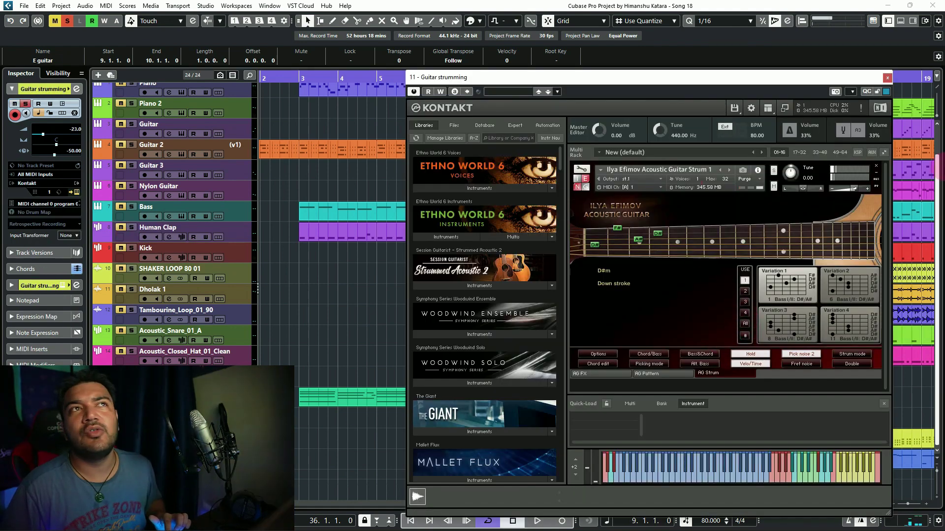
{"action": "left_click", "coordinate": [888, 77]}
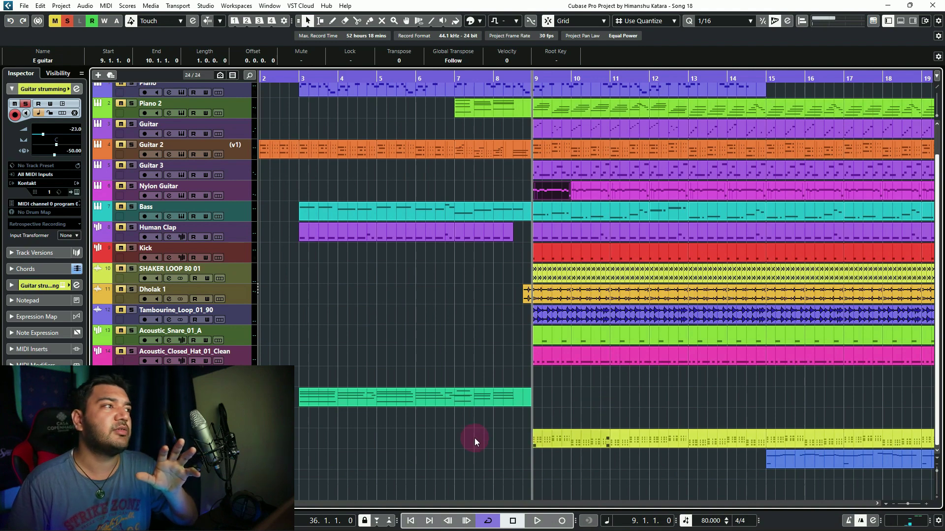
Clear all solos and listen to the full arrangement from bar 9
{"action": "key", "text": "s"}
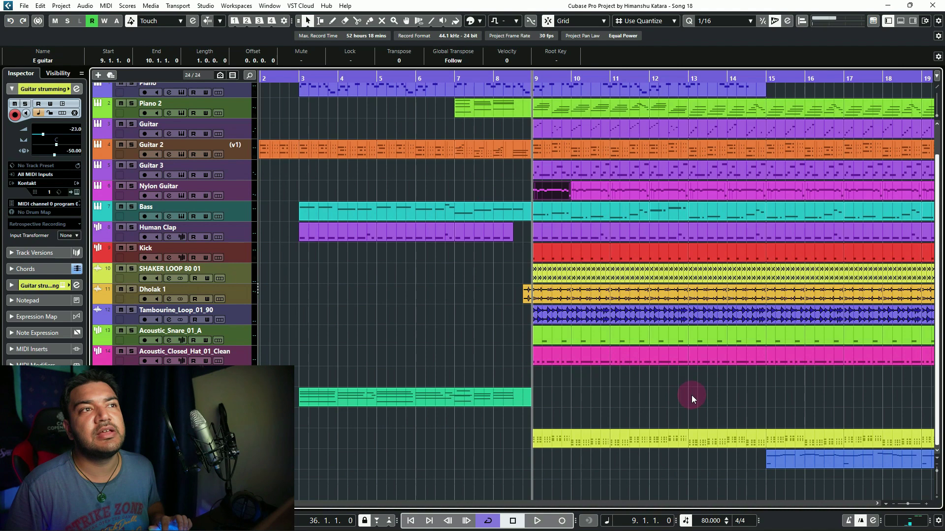
{"action": "key", "text": "space"}
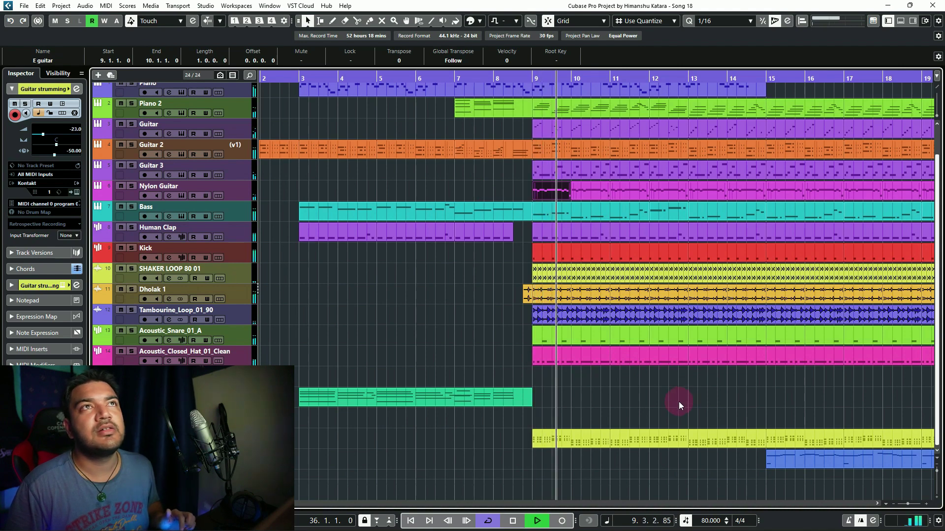
{"action": "key", "text": "g"}
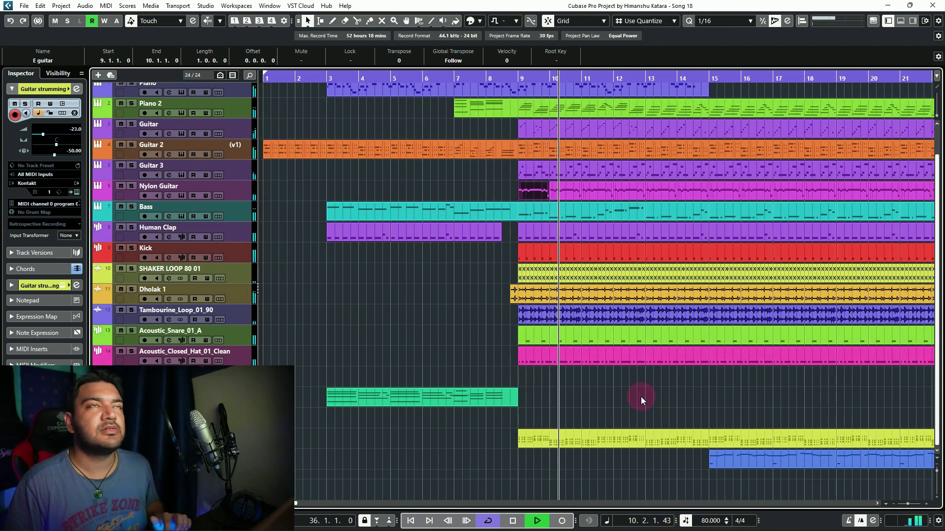
{"action": "scroll", "coordinate": [641, 396], "scroll_direction": "up", "scroll_amount": 2}
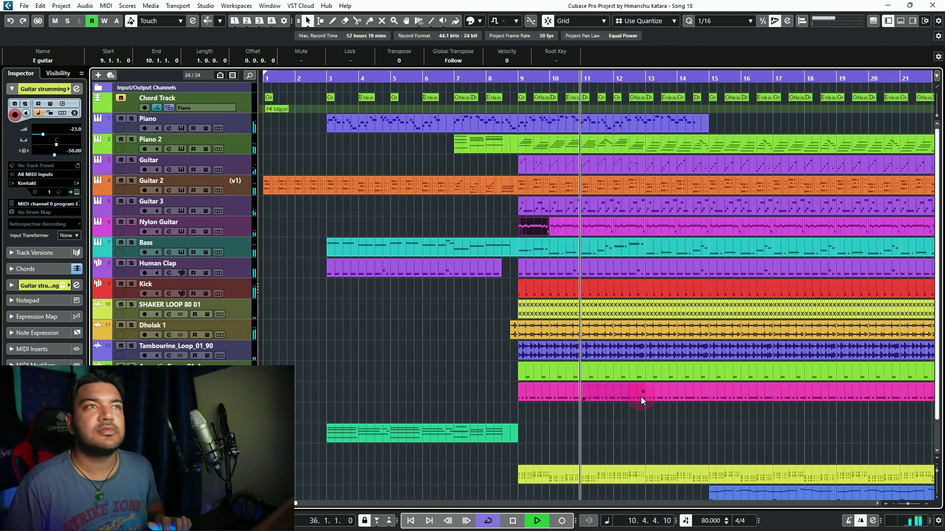
{"action": "key", "text": "space"}
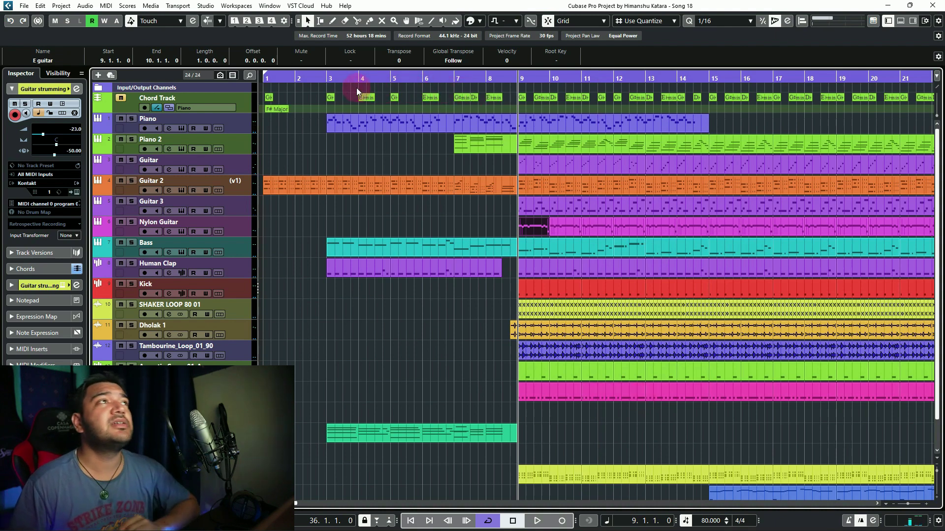
Play the song's opening from bar 1 to hear the Guitar 2 intro
{"action": "left_click", "coordinate": [330, 78]}
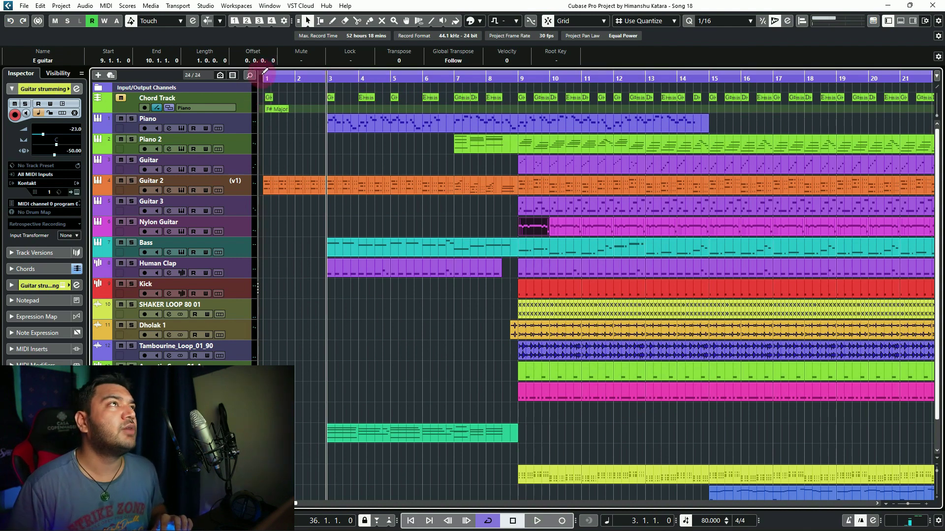
{"action": "left_click_drag", "start_coordinate": [268, 75], "coordinate": [262, 80]}
{"action": "key", "text": "space"}
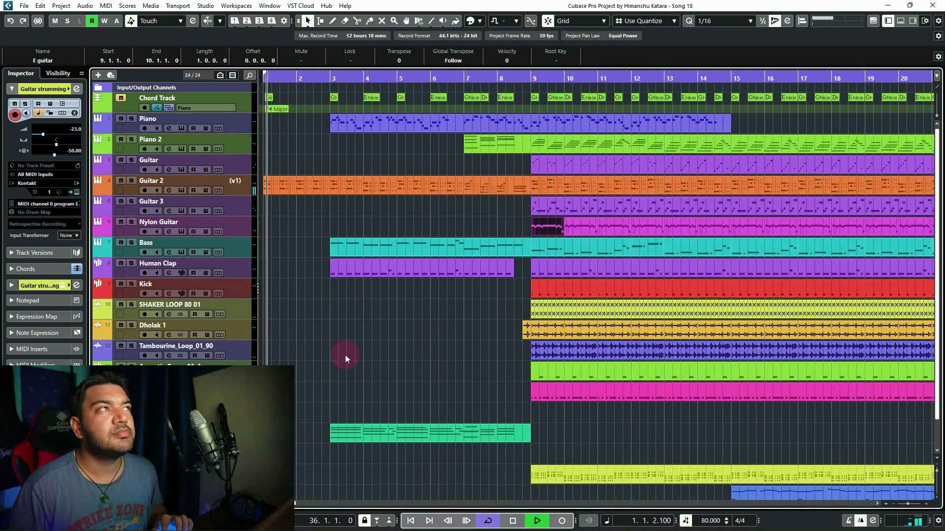
{"action": "key", "text": "space"}
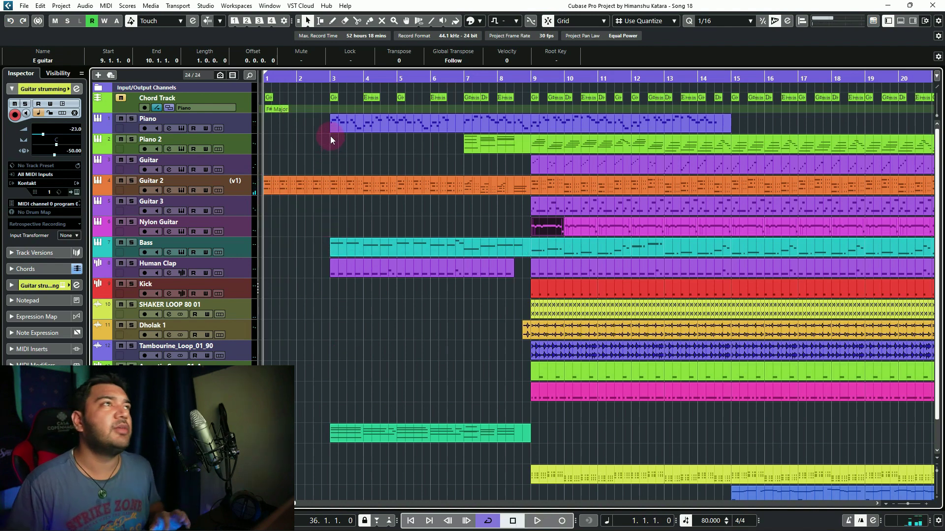
Point out the Bass and Human Clap clips starting at bar 3, then solo another part and listen to it from there
{"action": "left_click", "coordinate": [331, 75]}
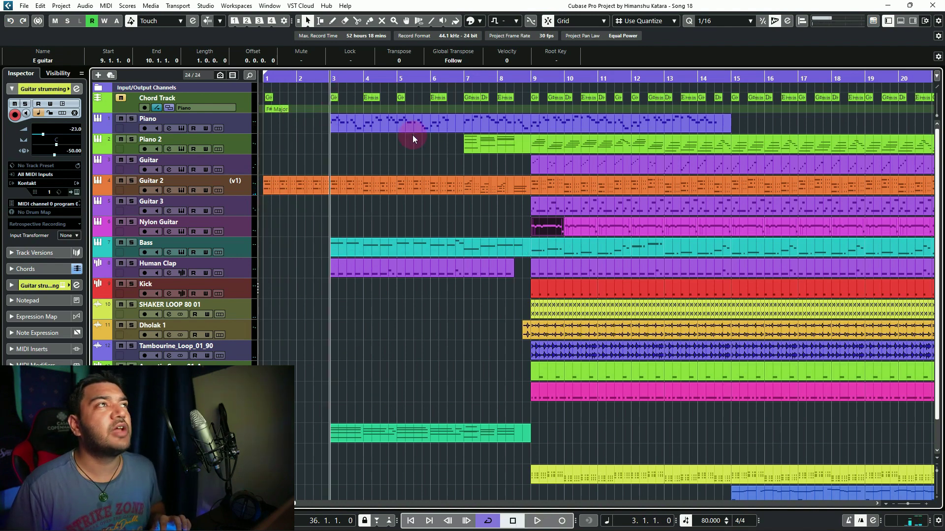
{"action": "left_click", "coordinate": [385, 241]}
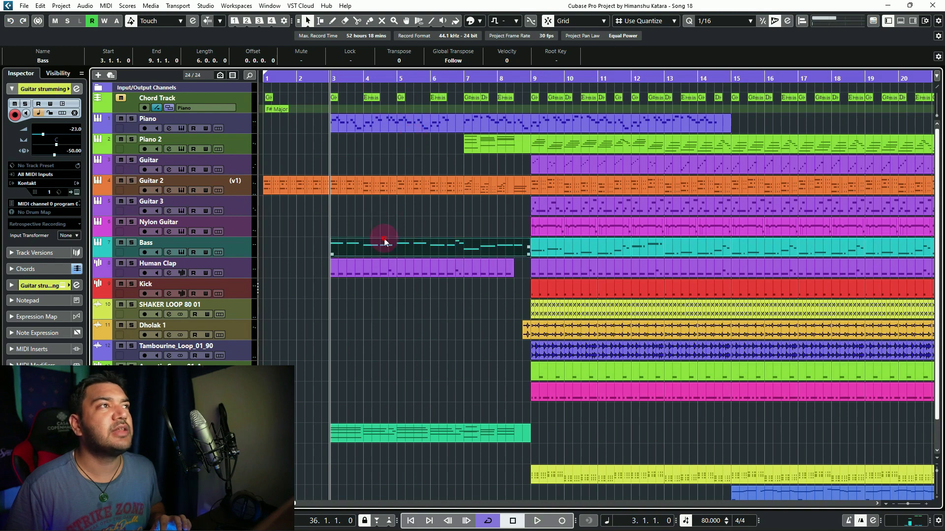
{"action": "left_click", "coordinate": [370, 269]}
{"action": "key", "text": "s"}
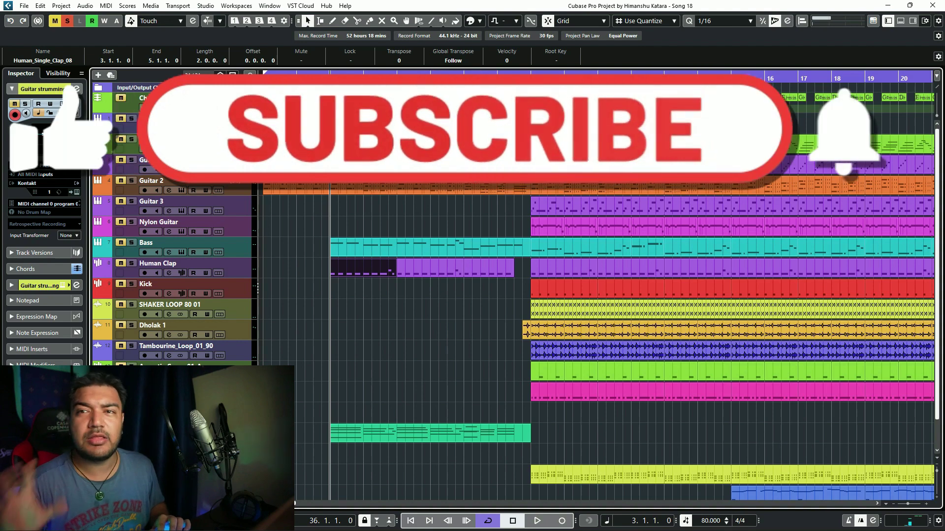
{"action": "key", "text": "space"}
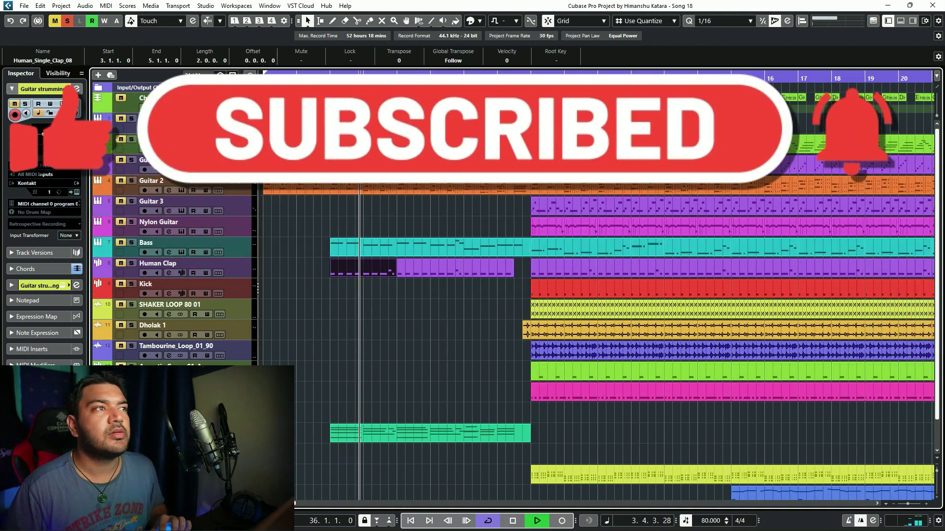
{"action": "key", "text": "space"}
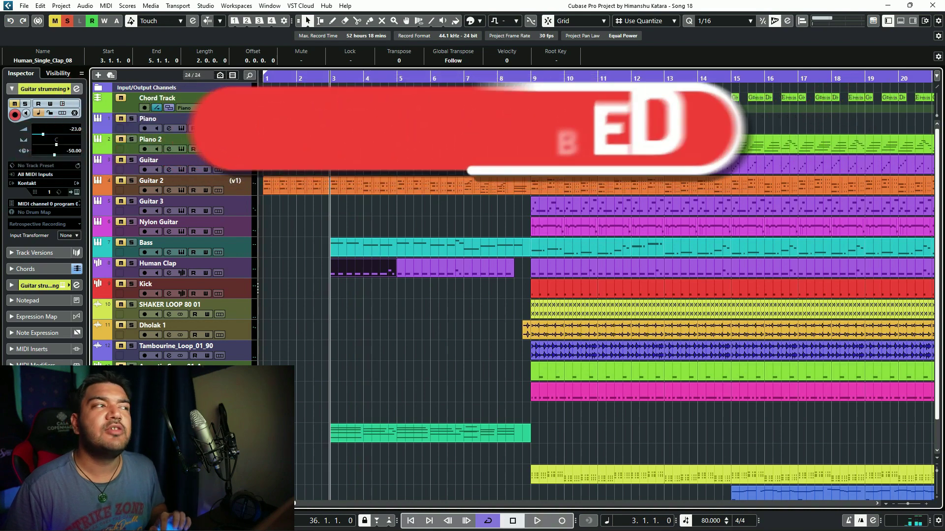
Remove the solo and listen to all tracks together from bar 3
{"action": "key", "text": "s"}
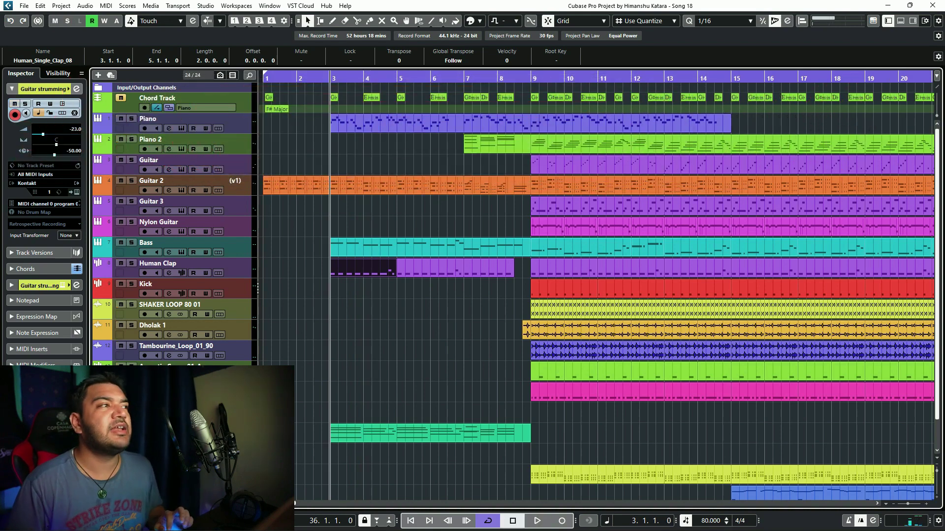
{"action": "key", "text": "space"}
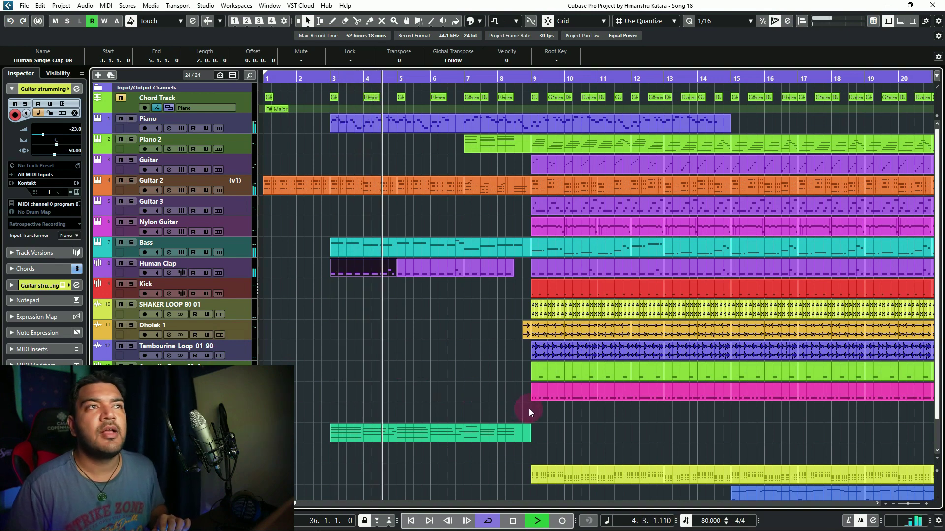
{"action": "key", "text": "space"}
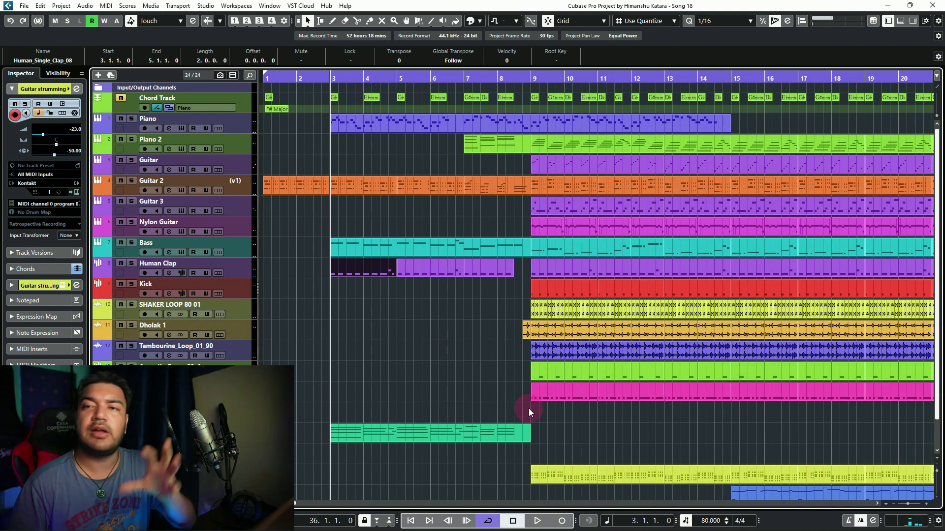
Solo Piano 2 to hear its part from bar 9, and clear the solo after returning to bar 7
{"action": "left_click", "coordinate": [132, 140]}
{"action": "left_click", "coordinate": [530, 81]}
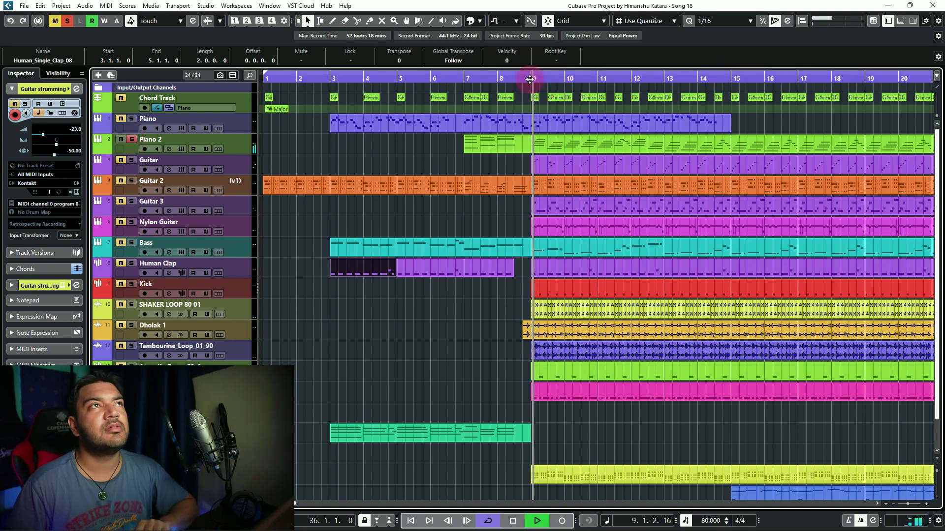
{"action": "left_click", "coordinate": [464, 78]}
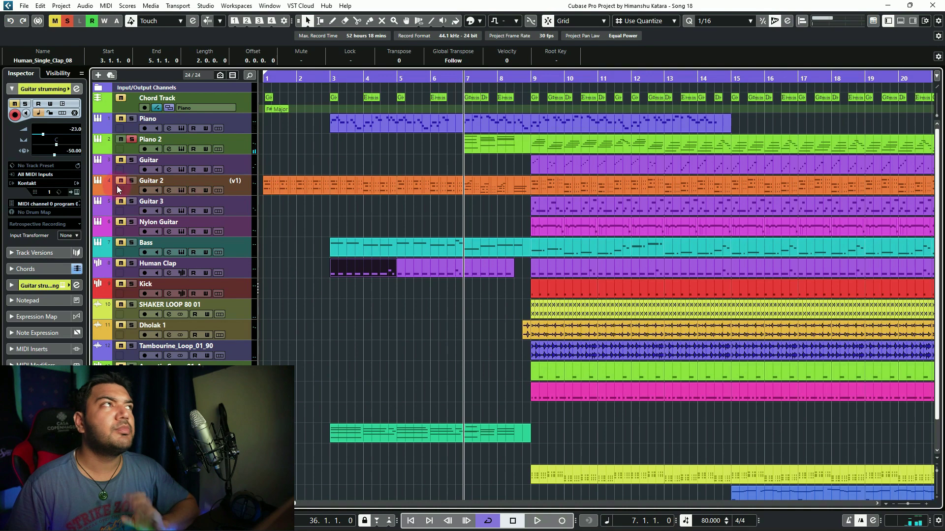
{"action": "left_click", "coordinate": [131, 140]}
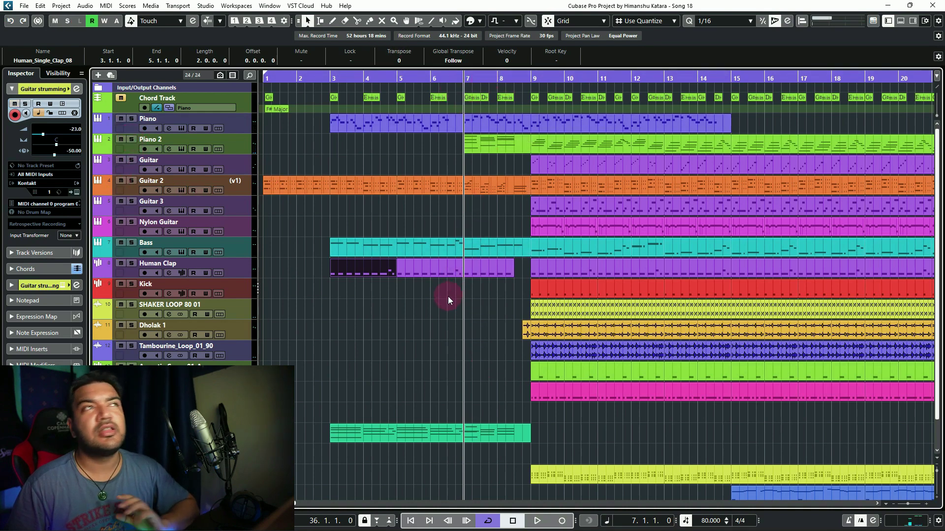
Start playback at bar 7 and solo Piano 2 to hear its part in the build-up
{"action": "key", "text": "space"}
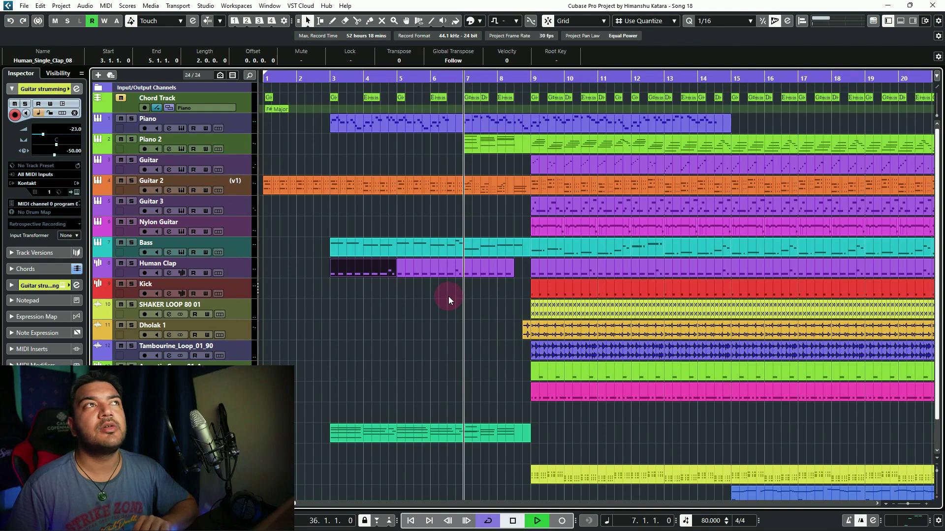
{"action": "key", "text": "s"}
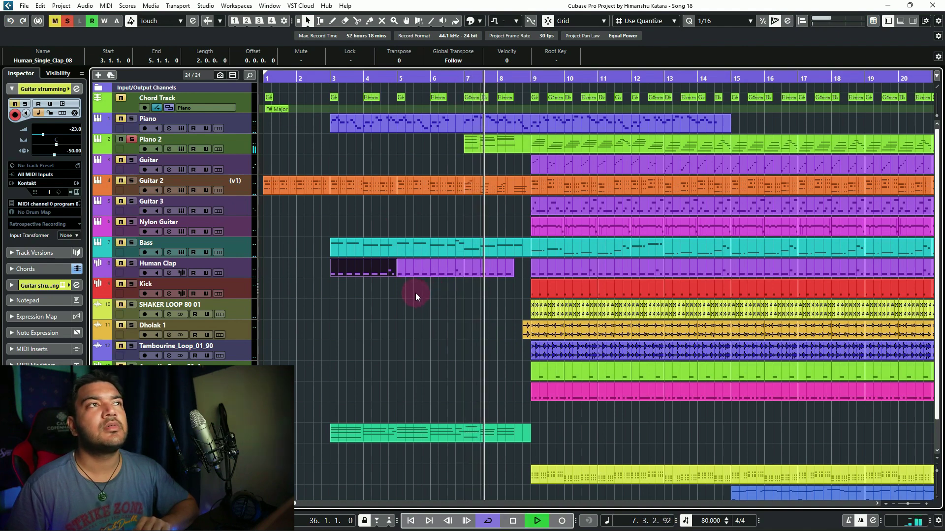
{"action": "key", "text": "space"}
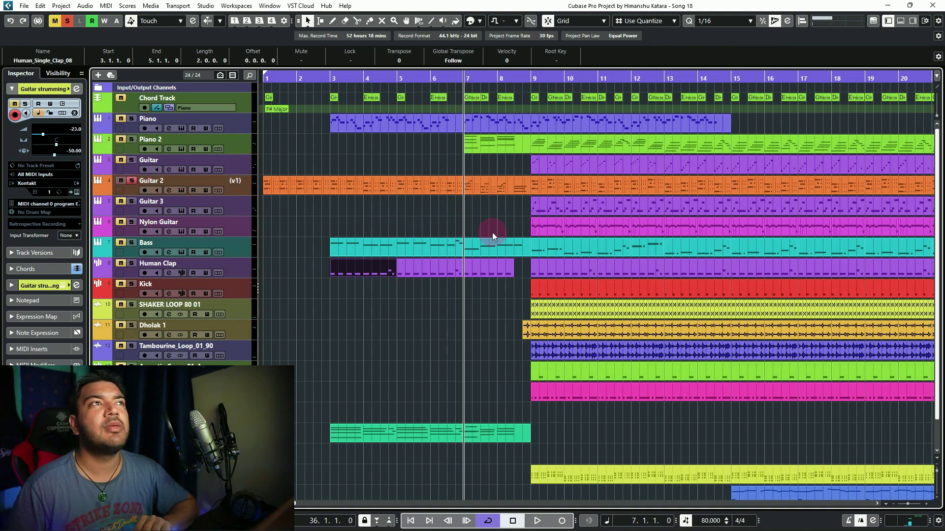
Listen to Guitar 2 in solo from bar 7 and clear its solo
{"action": "key", "text": "space"}
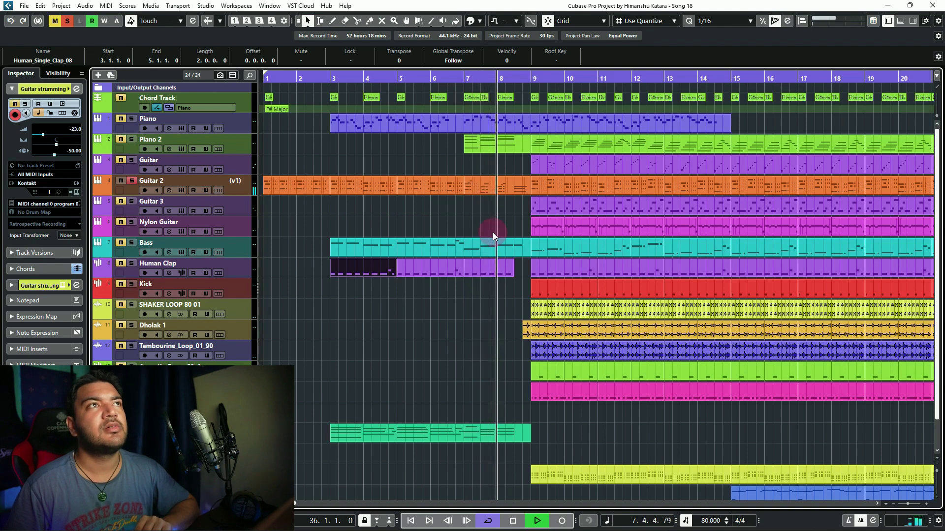
{"action": "key", "text": "space"}
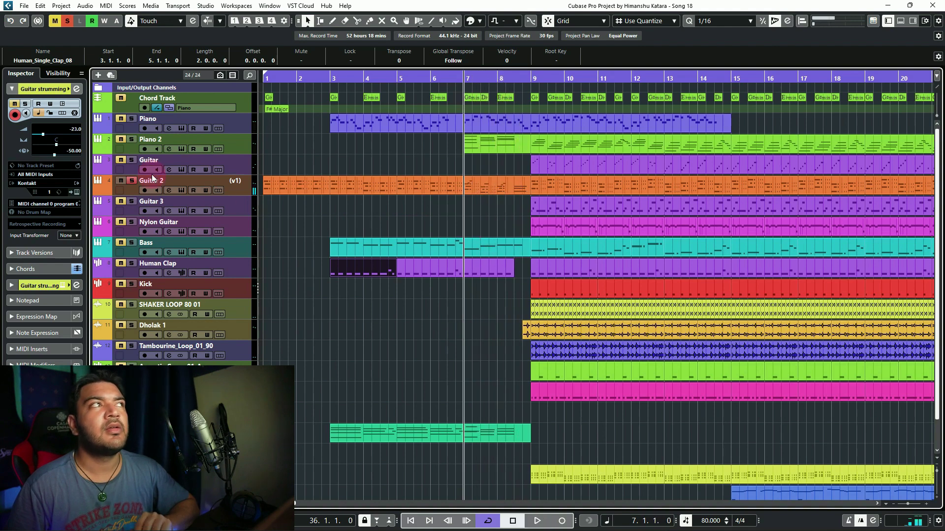
{"action": "left_click", "coordinate": [132, 180]}
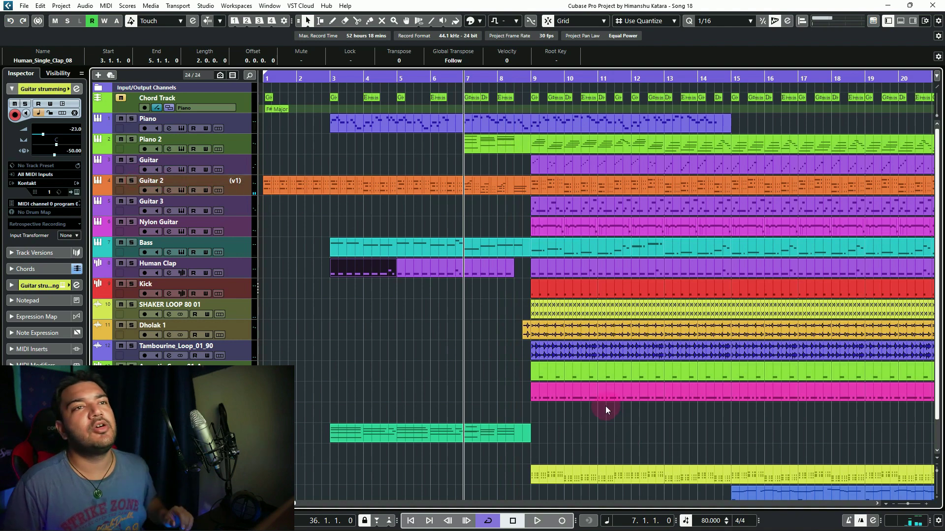
Play the full mix from bar 7 past bar 11 and review the tracks that enter at bar 9
{"action": "key", "text": "g"}
{"action": "key", "text": "space"}
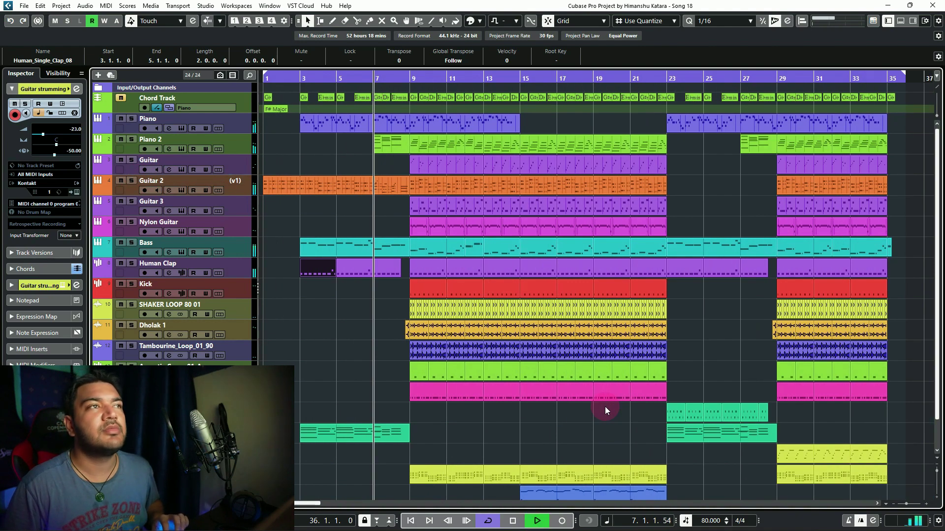
{"action": "scroll", "coordinate": [513, 425], "scroll_direction": "down", "scroll_amount": 2}
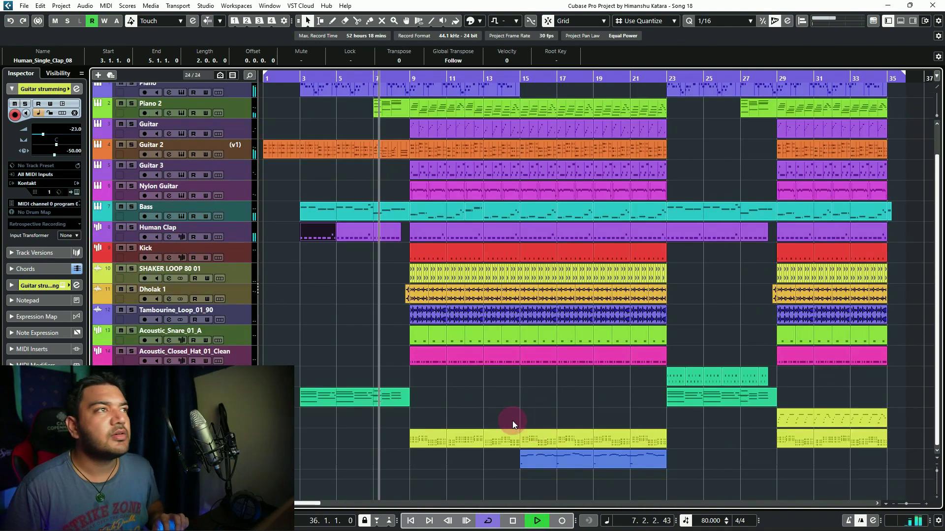
{"action": "left_click", "coordinate": [454, 395]}
{"action": "key", "text": "h"}
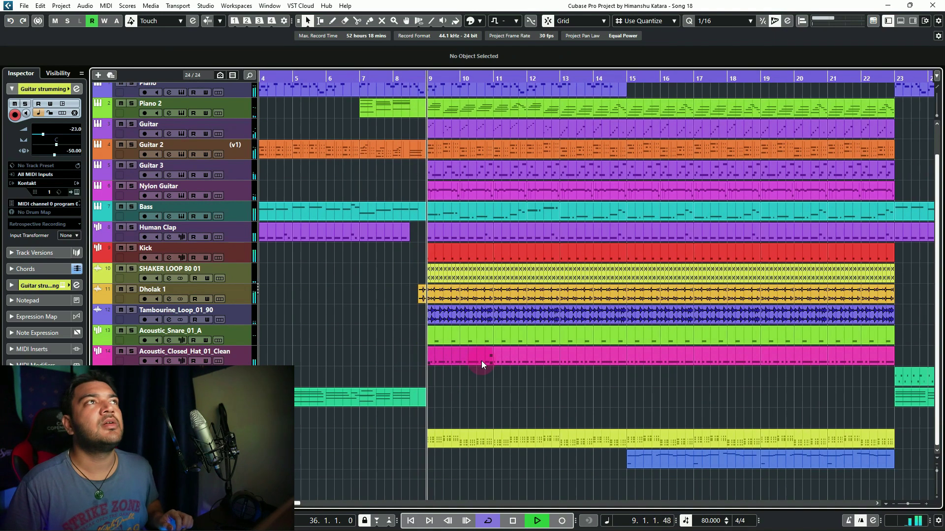
{"action": "scroll", "coordinate": [560, 398], "scroll_direction": "up", "scroll_amount": 2}
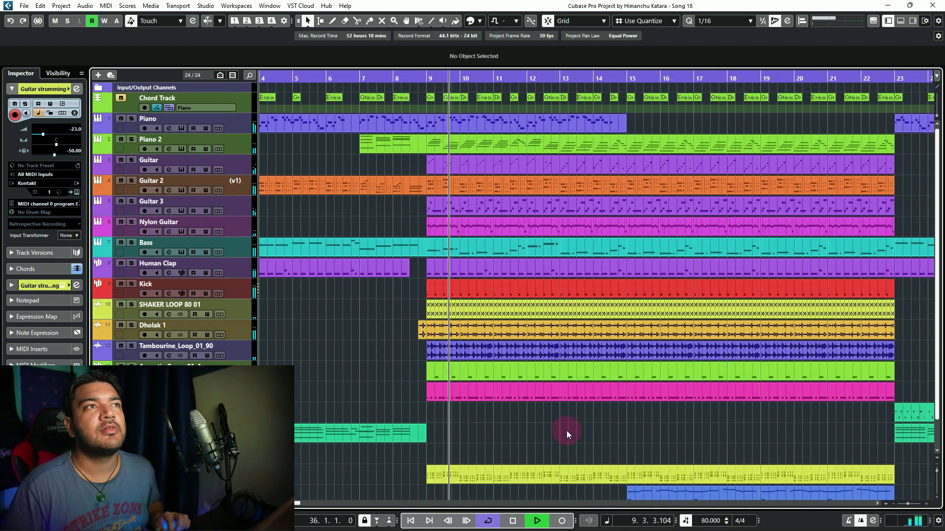
{"action": "scroll", "coordinate": [569, 432], "scroll_direction": "down", "scroll_amount": 2}
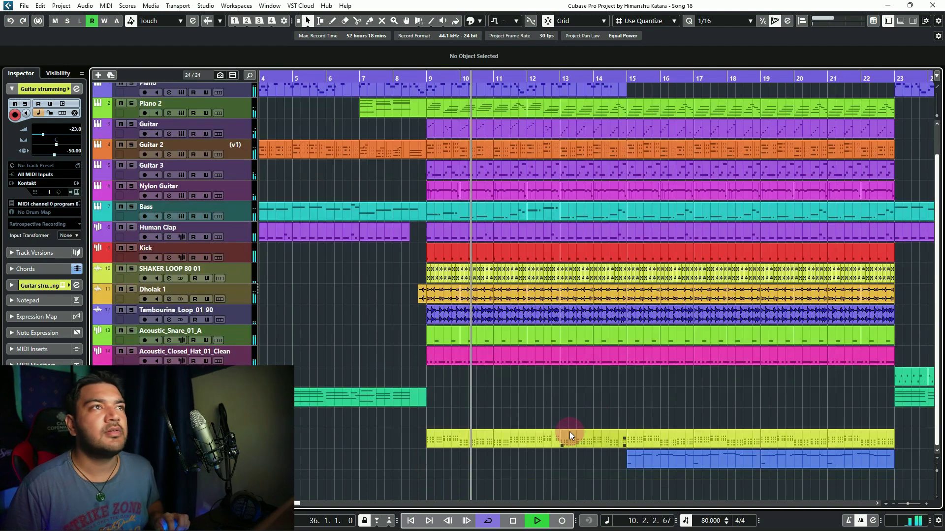
{"action": "scroll", "coordinate": [569, 433], "scroll_direction": "up", "scroll_amount": 2}
{"action": "scroll", "coordinate": [569, 432], "scroll_direction": "down", "scroll_amount": 2}
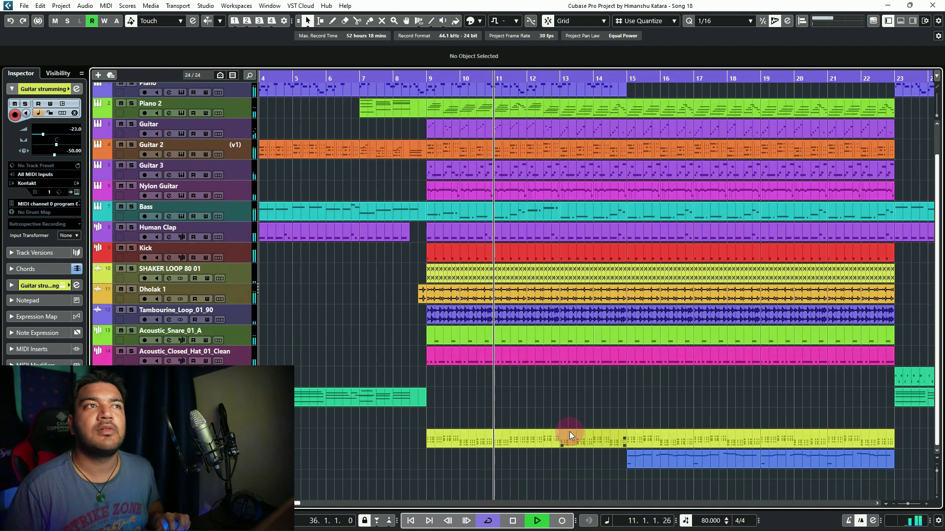
{"action": "key", "text": "space"}
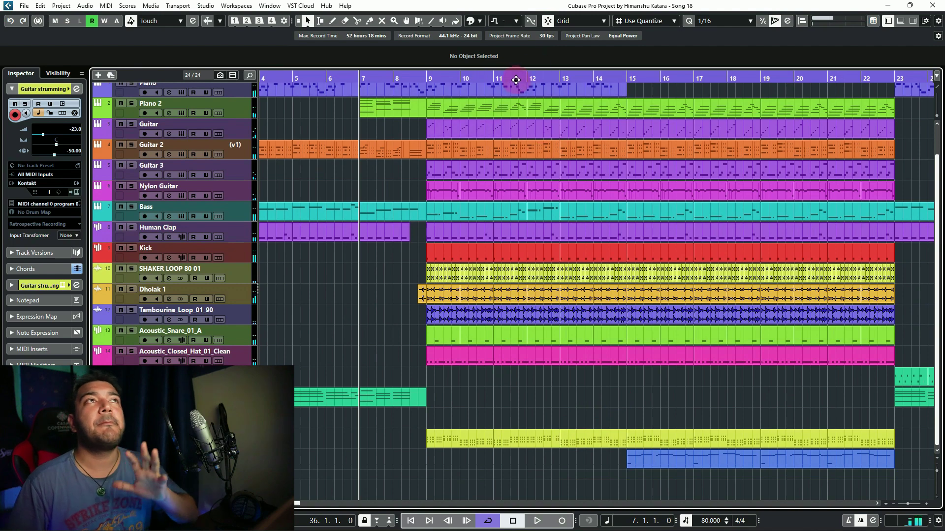
Listen to the full mix of the song's final section, starting from the middle of bar 28
{"action": "left_click_drag", "start_coordinate": [280, 503], "coordinate": [308, 501]}
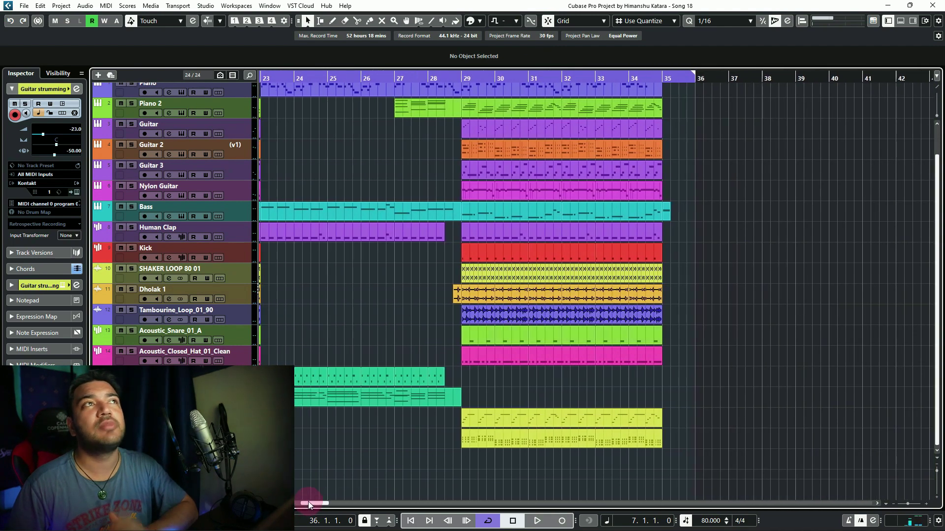
{"action": "left_click", "coordinate": [449, 75]}
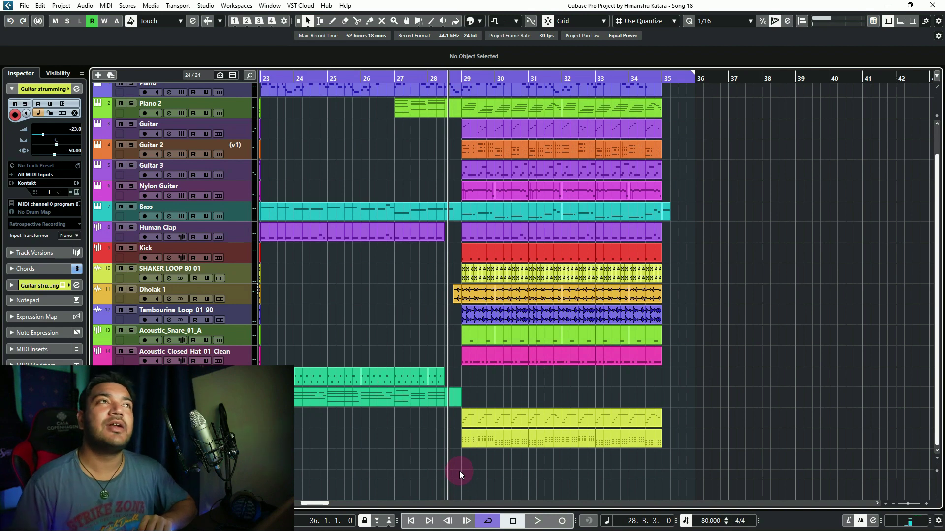
{"action": "key", "text": "space"}
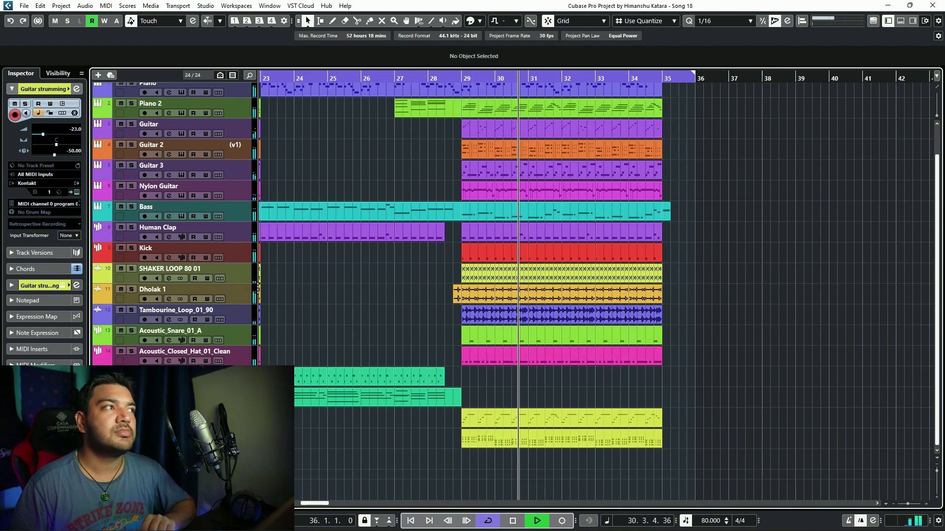
{"action": "key", "text": "space"}
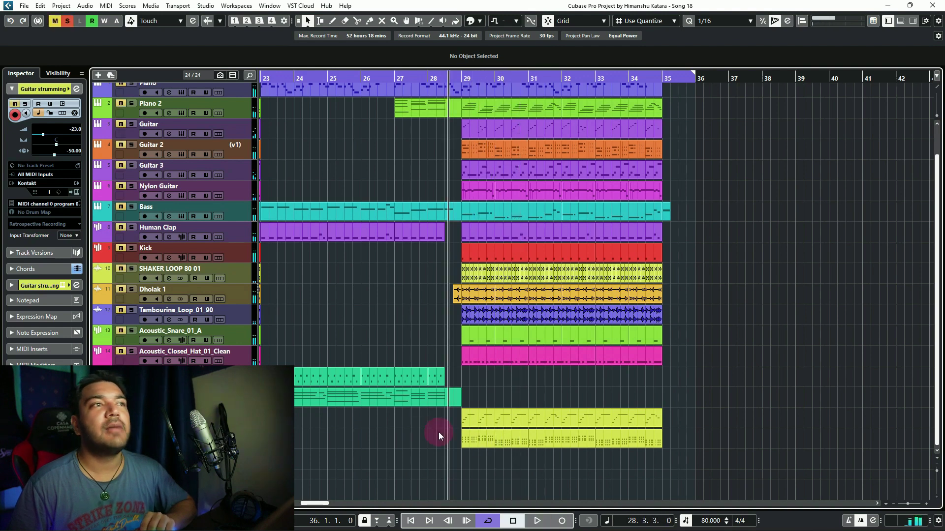
Listen to the soloed Keys part from bar 29 and inspect its Kontakt instrument
{"action": "left_click", "coordinate": [461, 78]}
{"action": "key", "text": "space"}
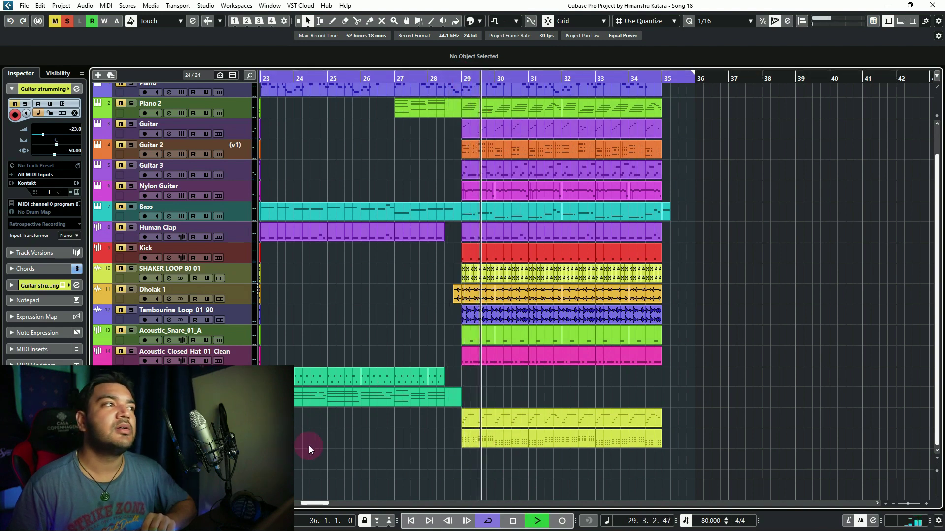
{"action": "key", "text": "space"}
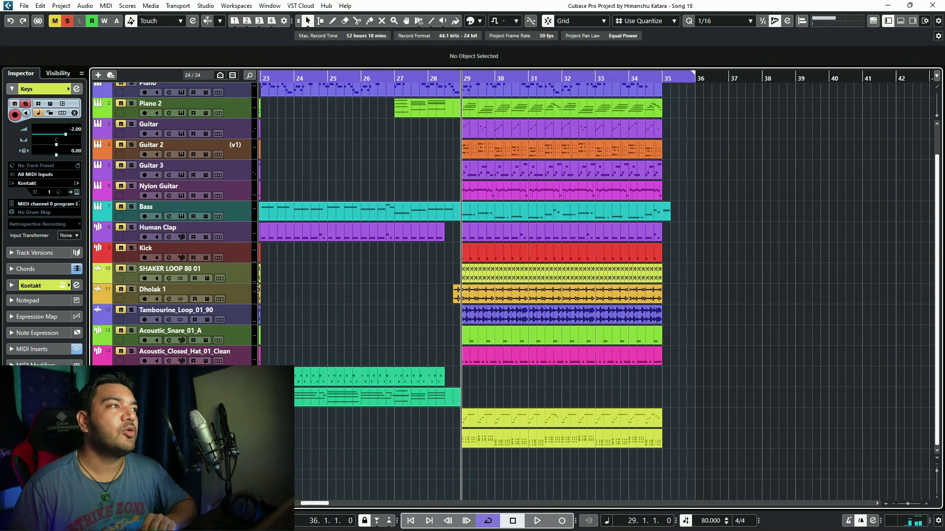
{"action": "left_click", "coordinate": [181, 422]}
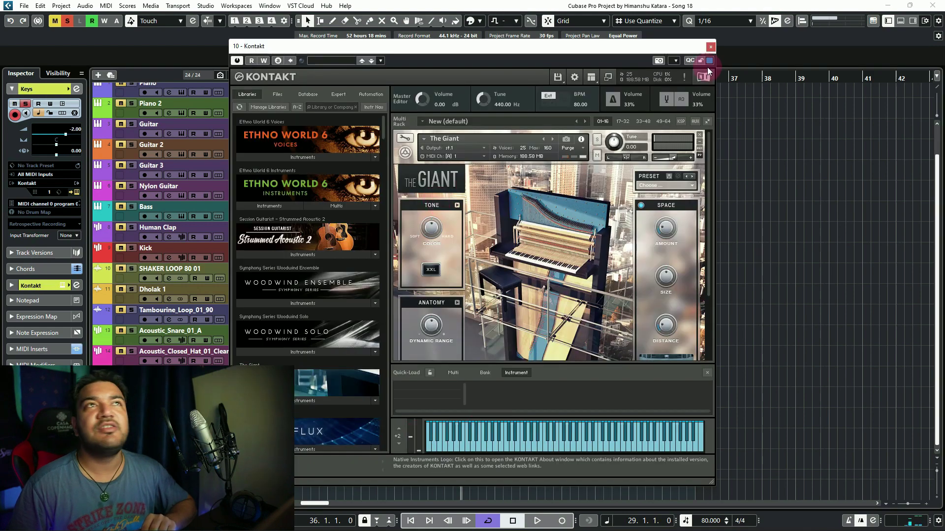
{"action": "left_click", "coordinate": [710, 48]}
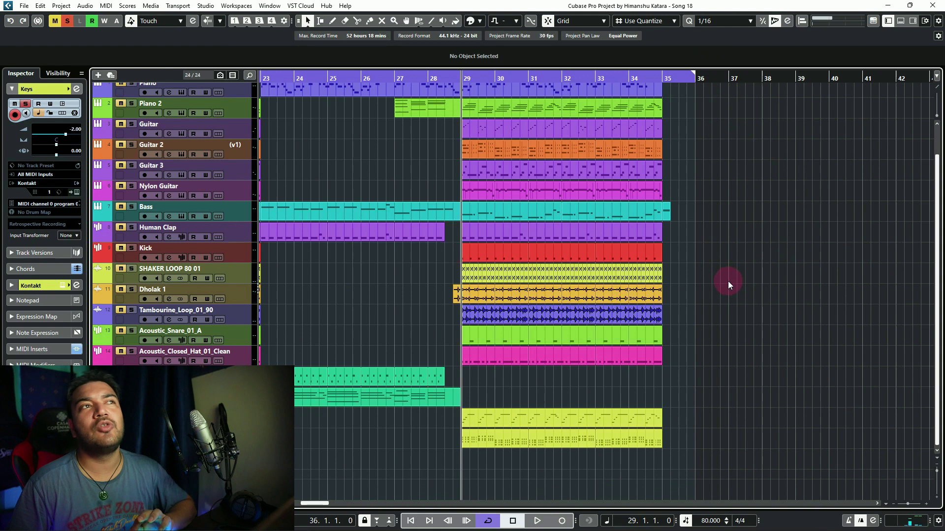